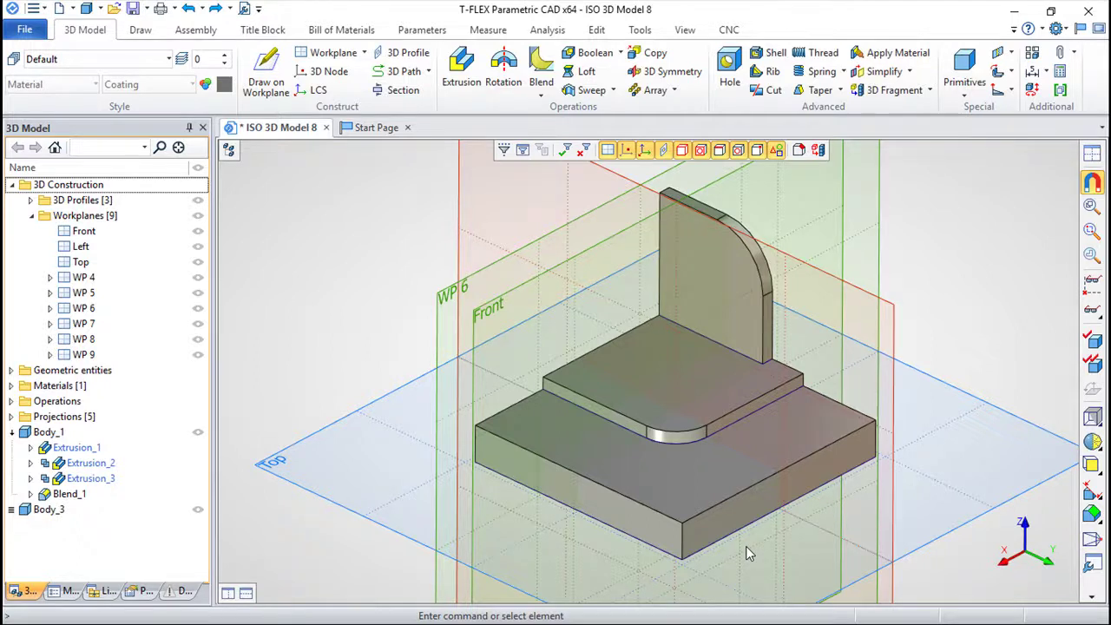
Start a Face-Face blend and pick the base plate's upper face as its left wall
middle_drag(962, 351, 923, 350)
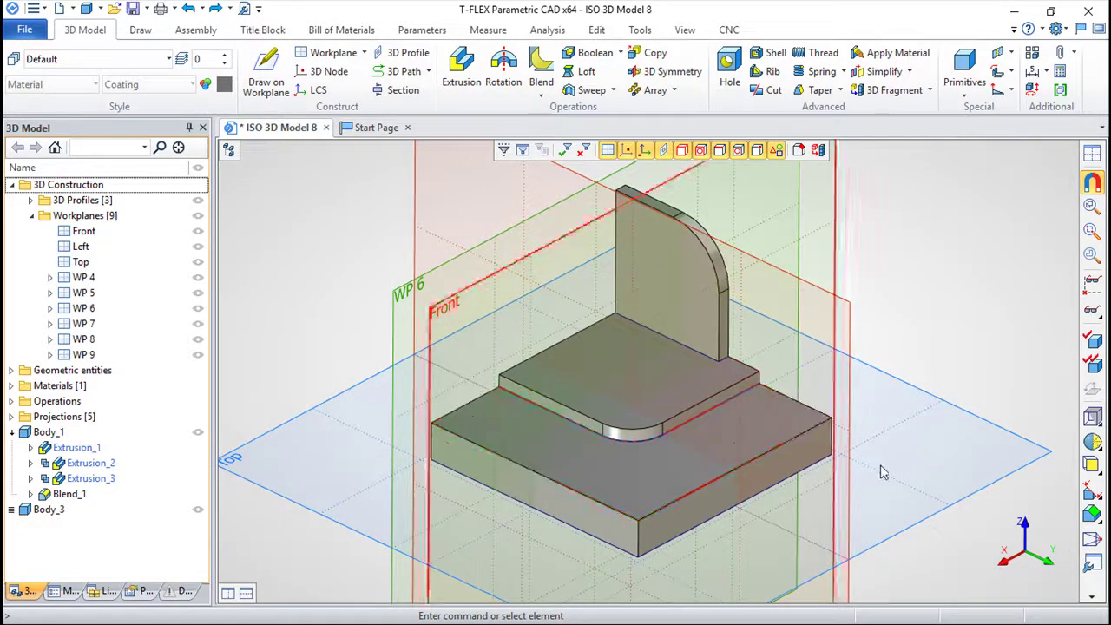
scroll(885, 488, up, 1)
right_drag(885, 495, 913, 294)
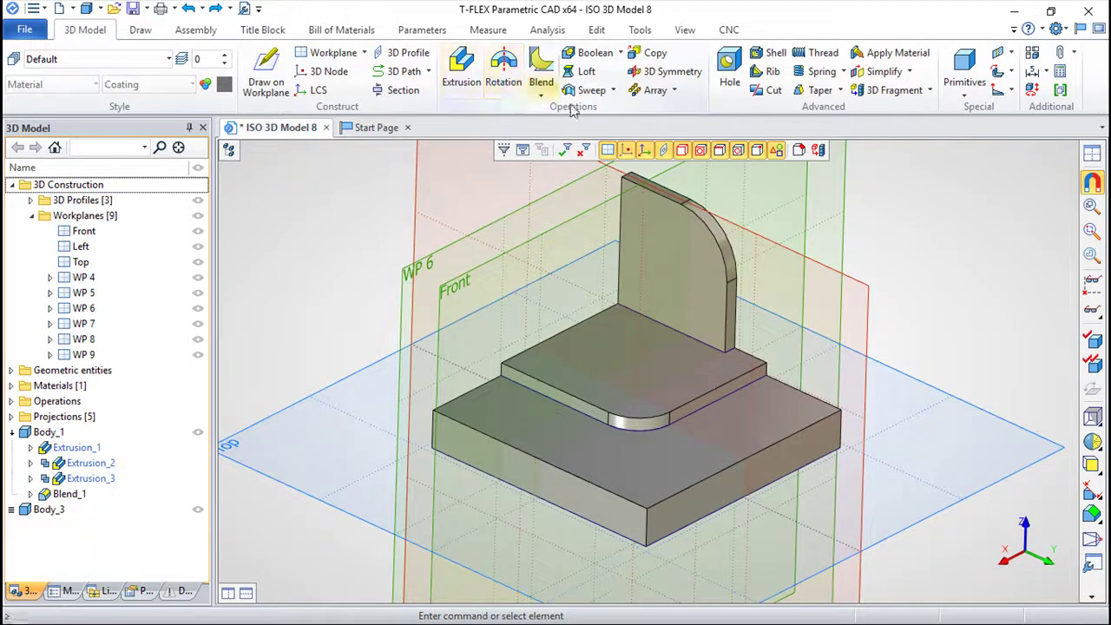
click(543, 94)
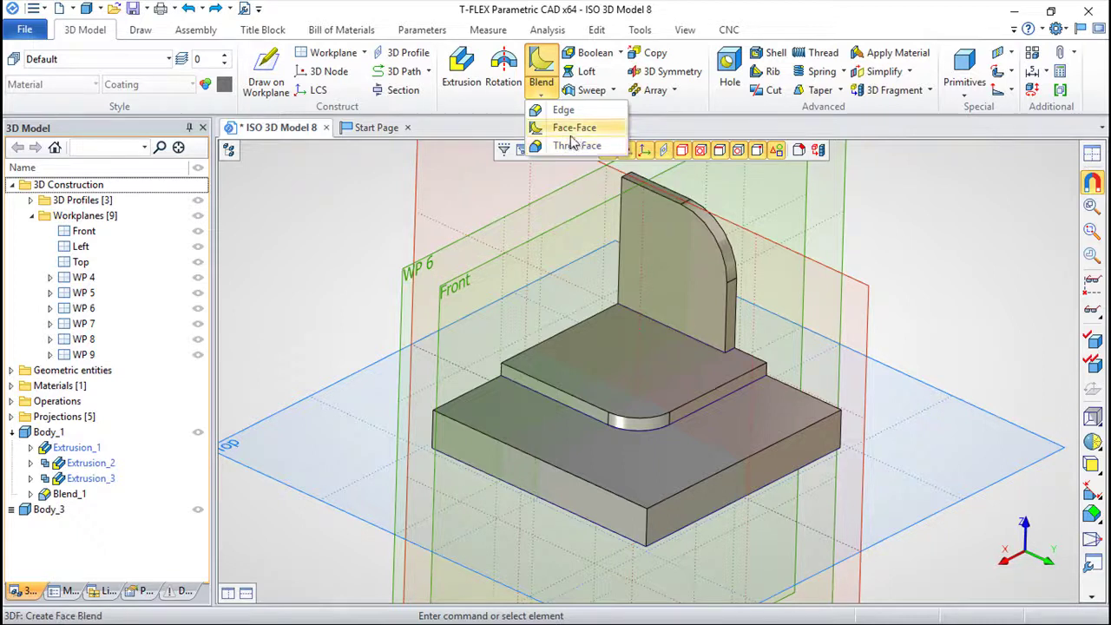
click(560, 130)
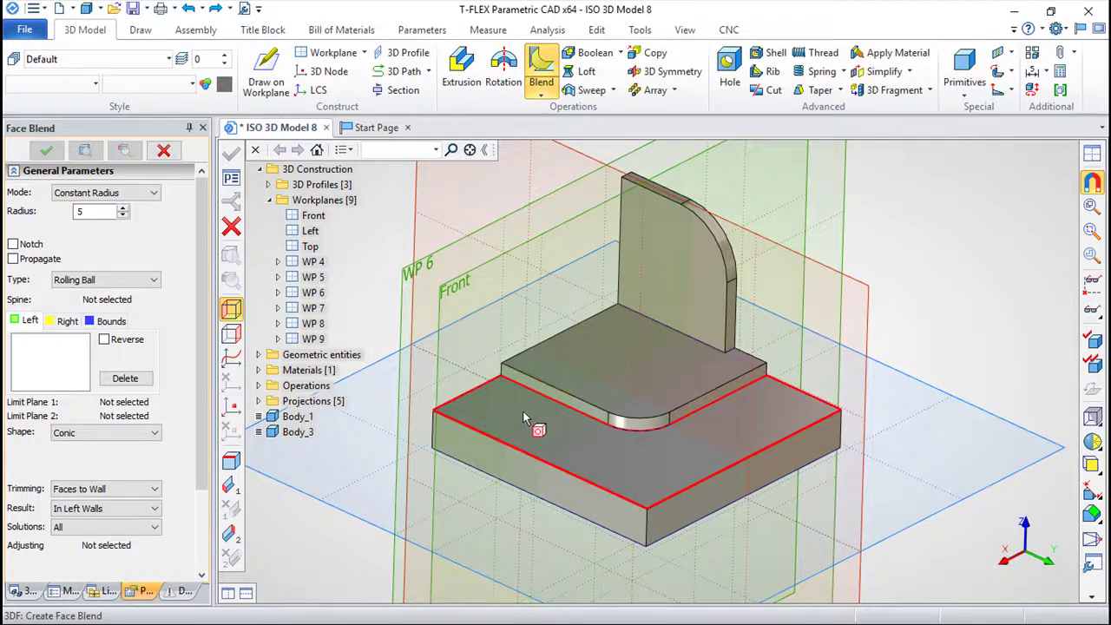
scroll(523, 415, up, 3)
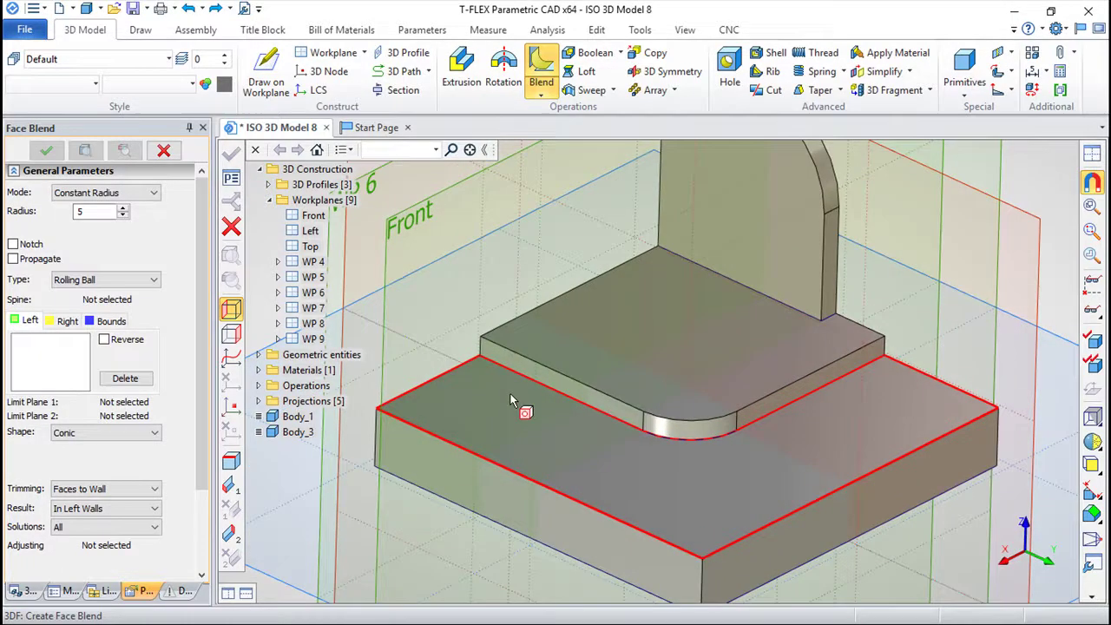
click(509, 421)
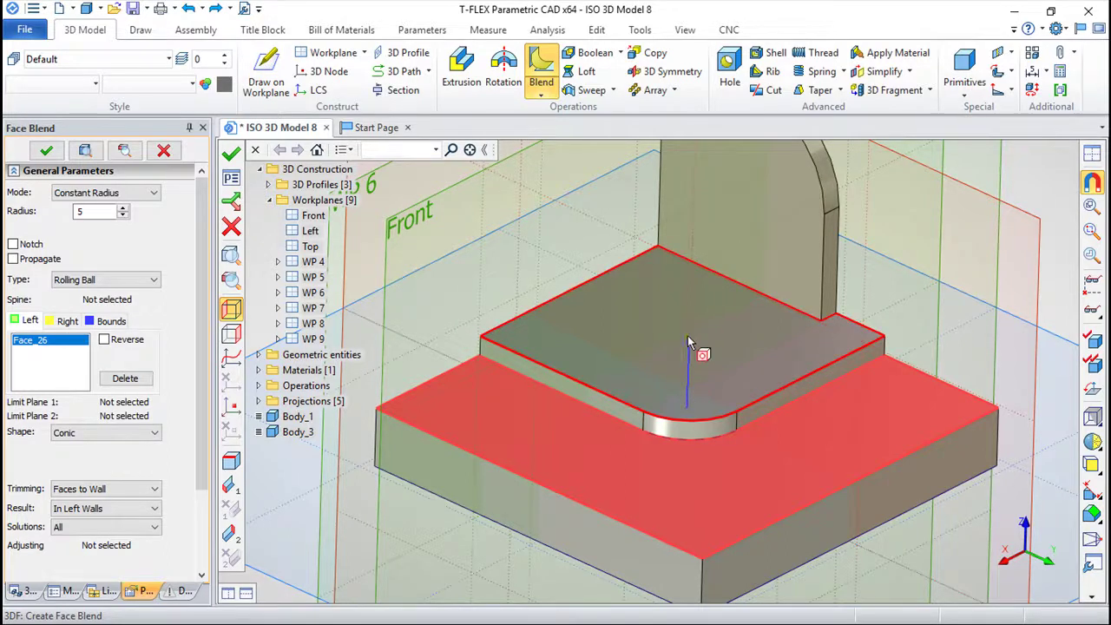
Add the raised plate's two straight side faces and rounded corner face as right walls and create the blend with radius 5
click(67, 322)
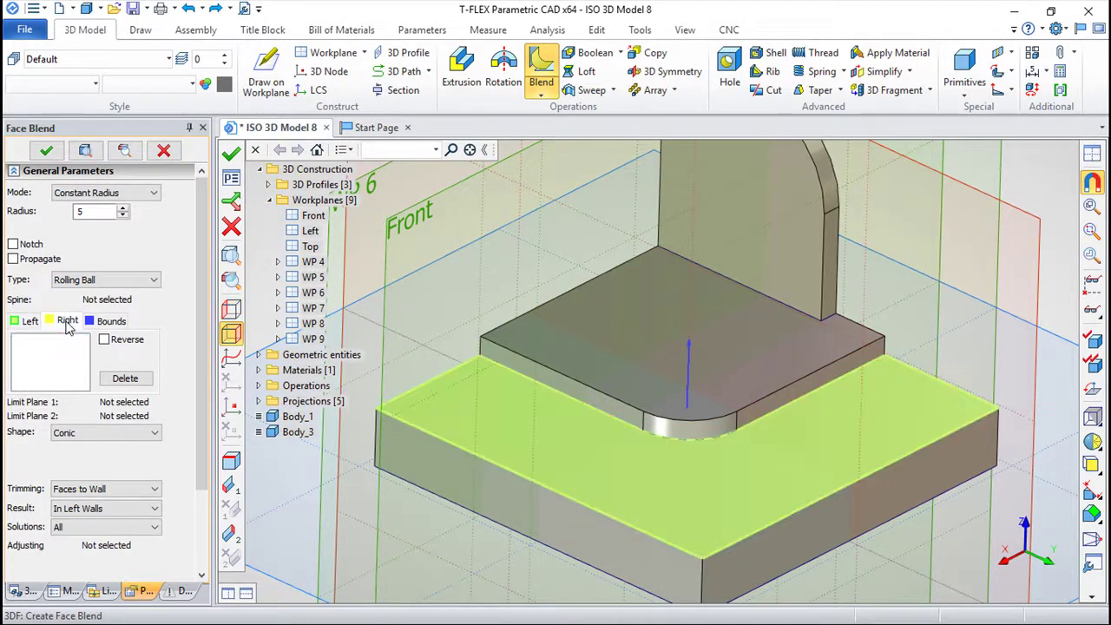
click(545, 383)
click(694, 425)
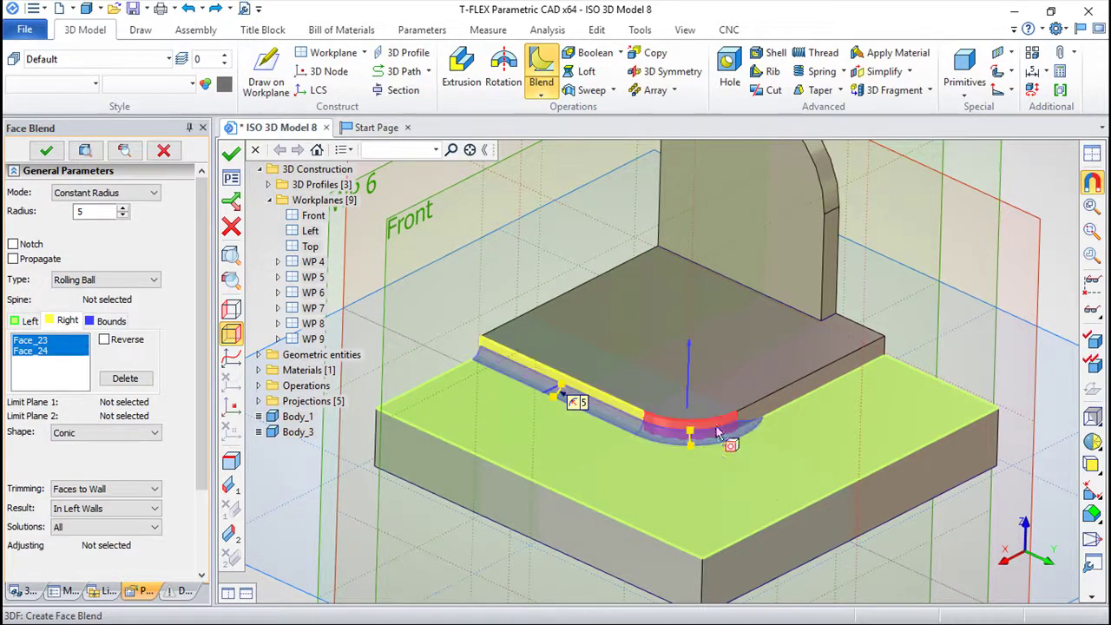
click(773, 403)
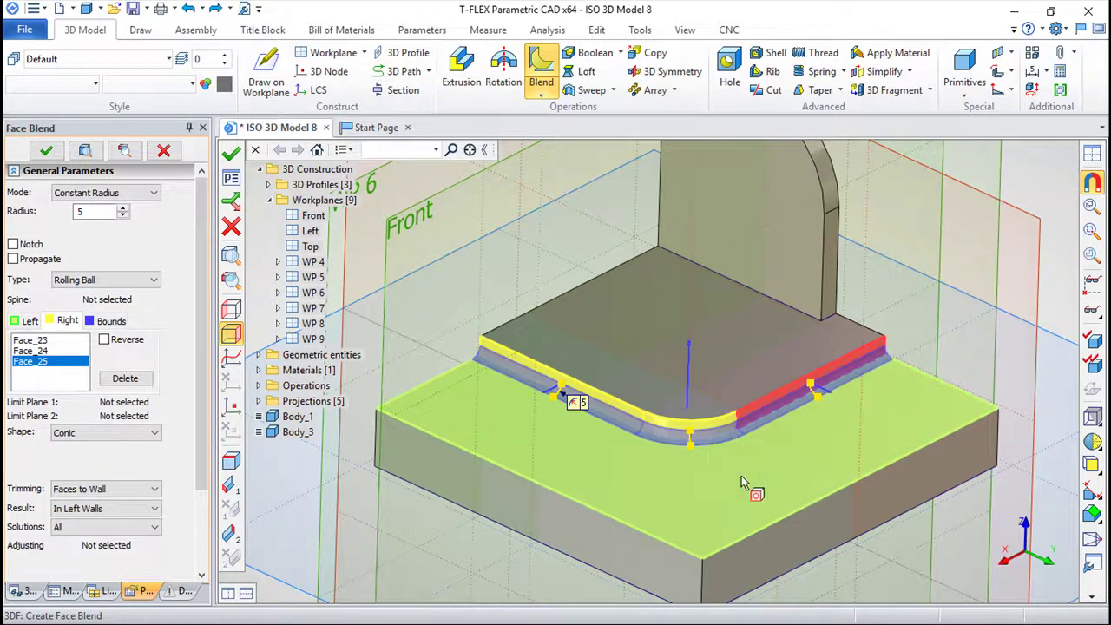
right_drag(741, 475, 469, 427)
scroll(391, 416, up, 3)
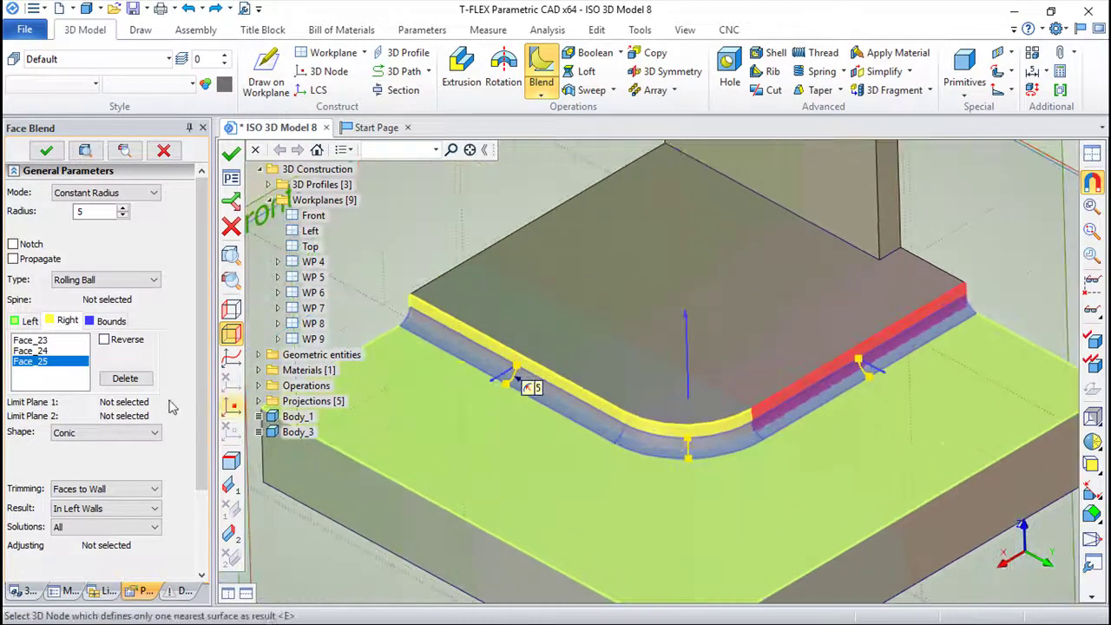
click(233, 155)
scroll(650, 449, down, 3)
right_drag(650, 449, 565, 445)
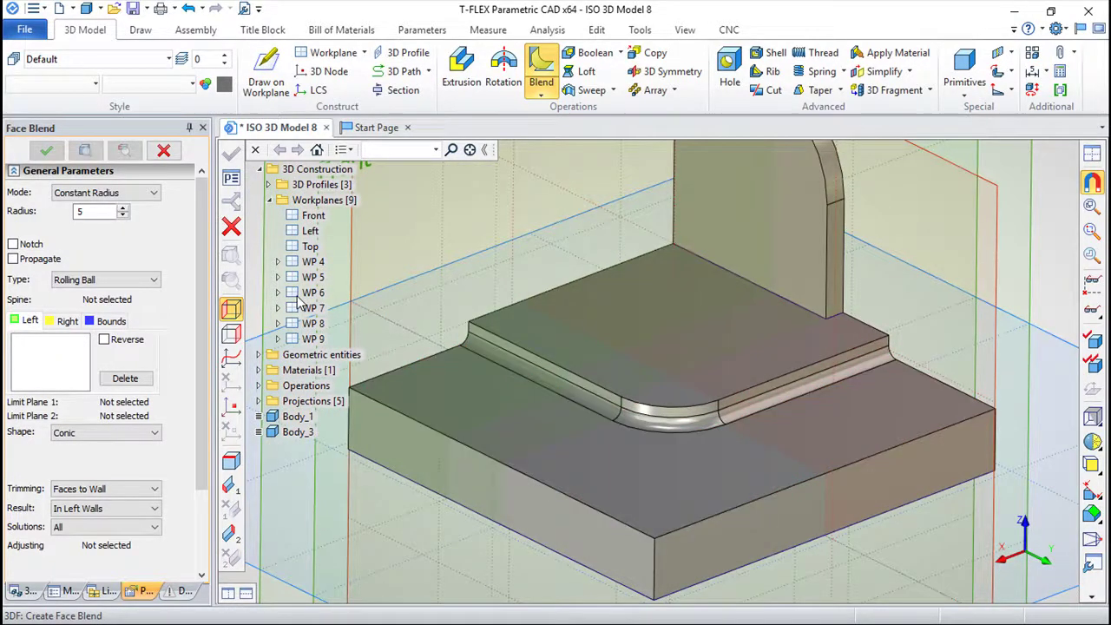
Undo the face blend and restart the Face-Face blend command
click(188, 9)
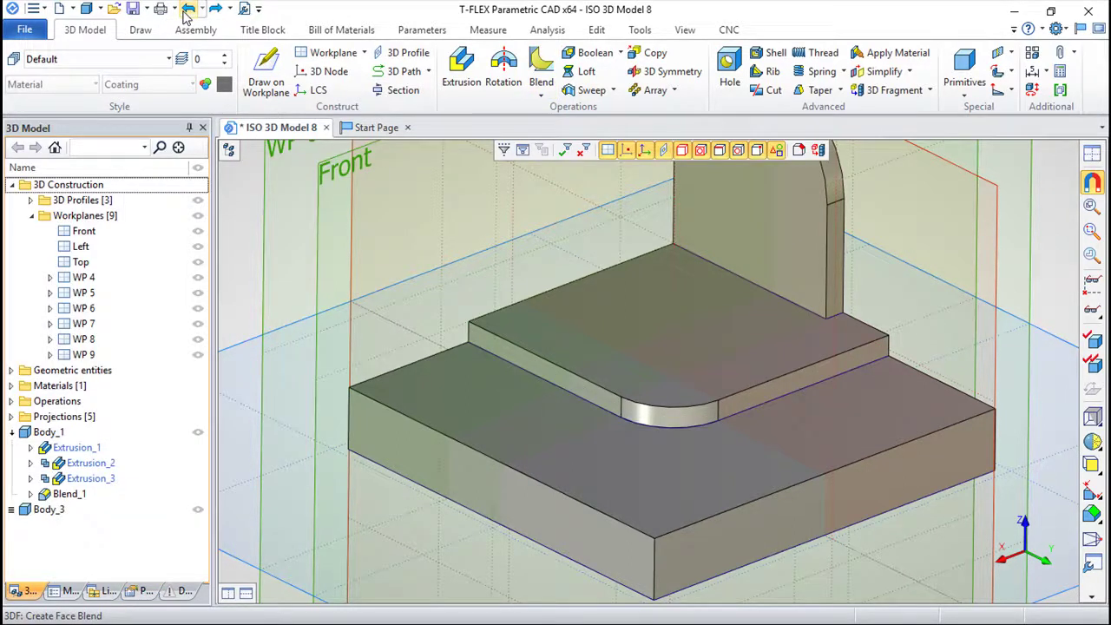
scroll(686, 414, up, 5)
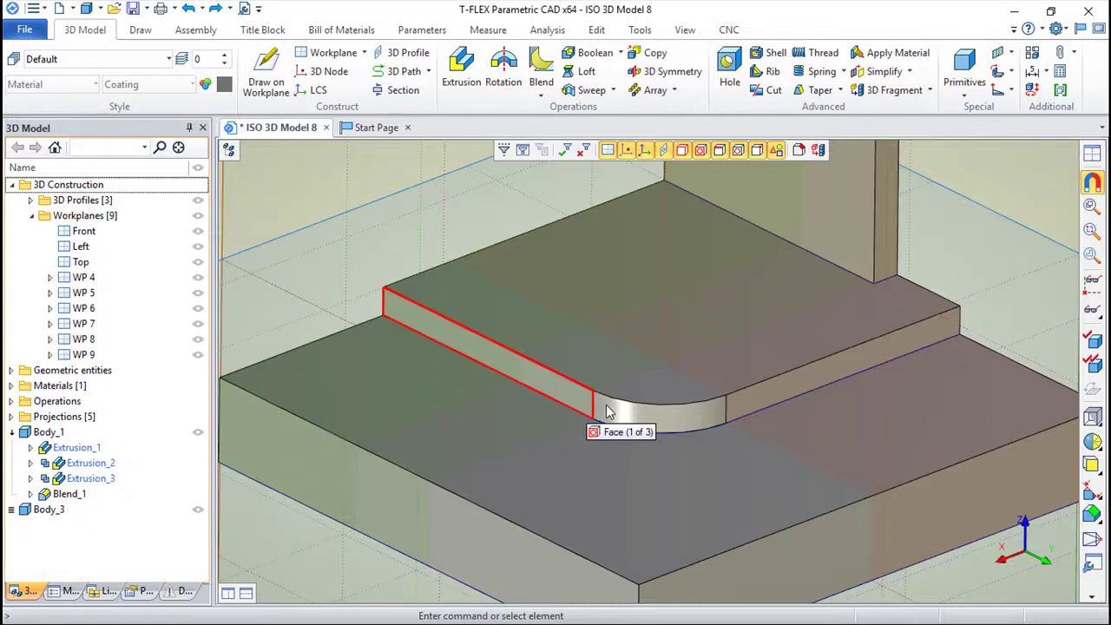
click(542, 83)
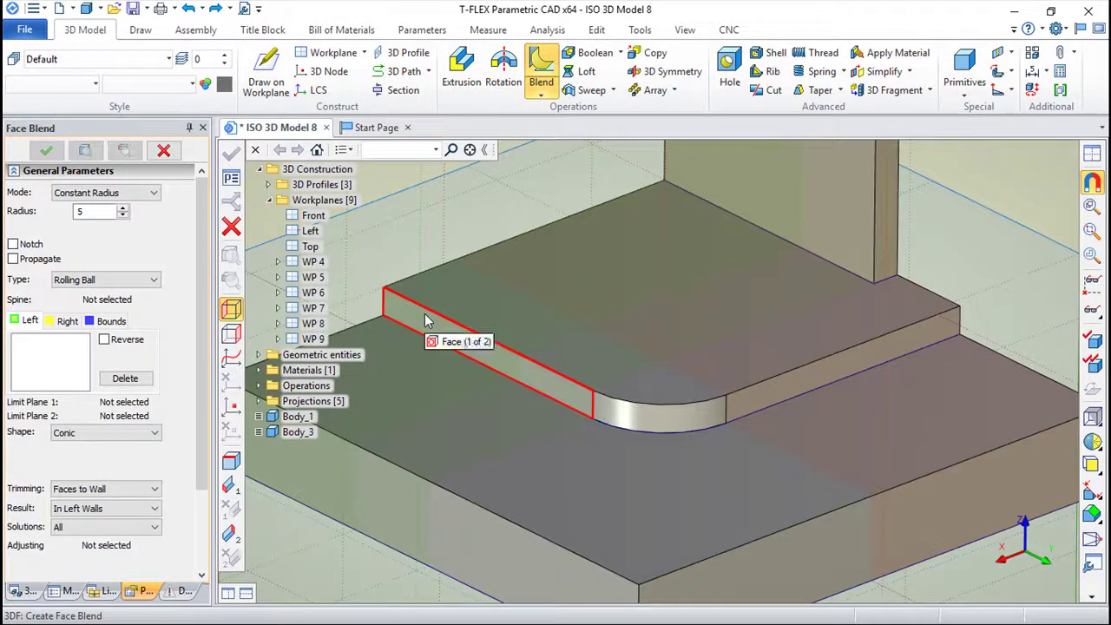
Examine the face blend's available options for type, mode, shape, trimming, result and solutions
click(153, 282)
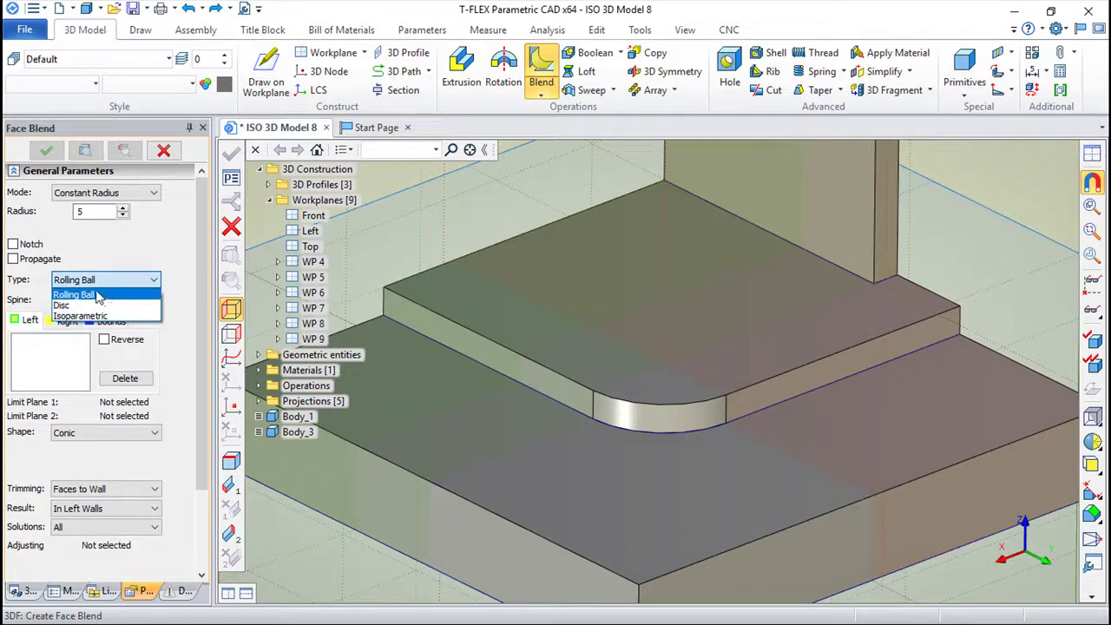
click(132, 246)
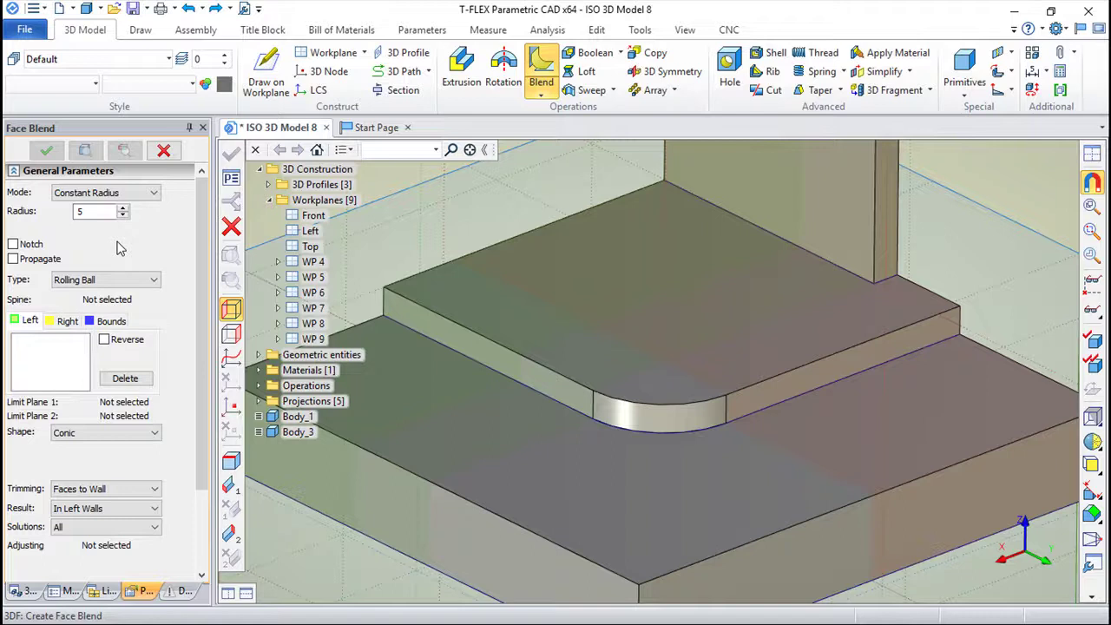
click(153, 195)
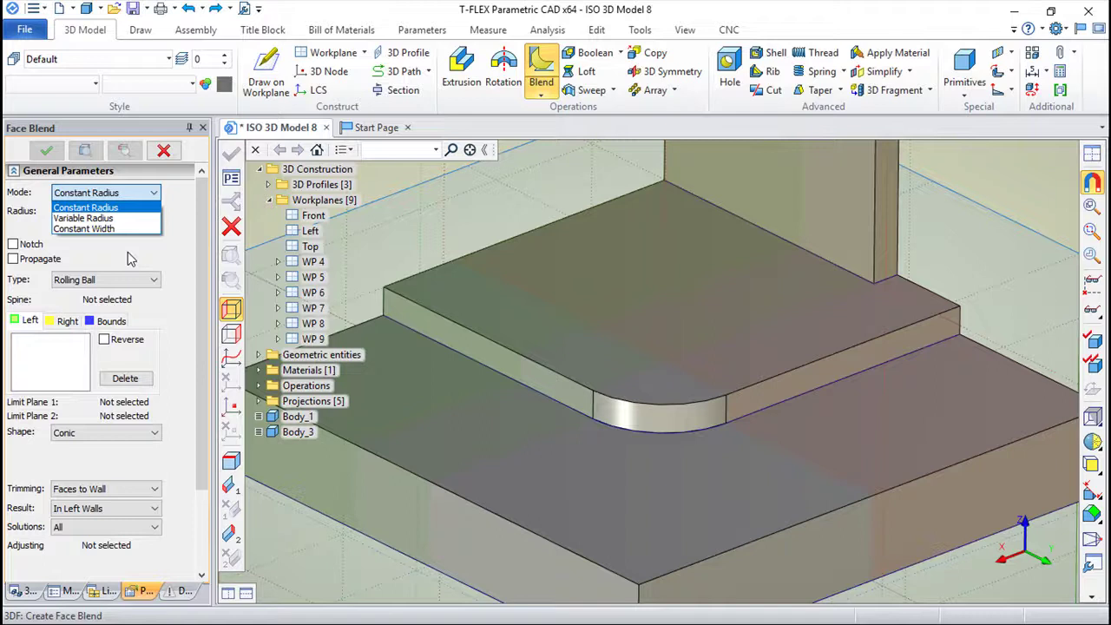
key(Down)
key(Down)
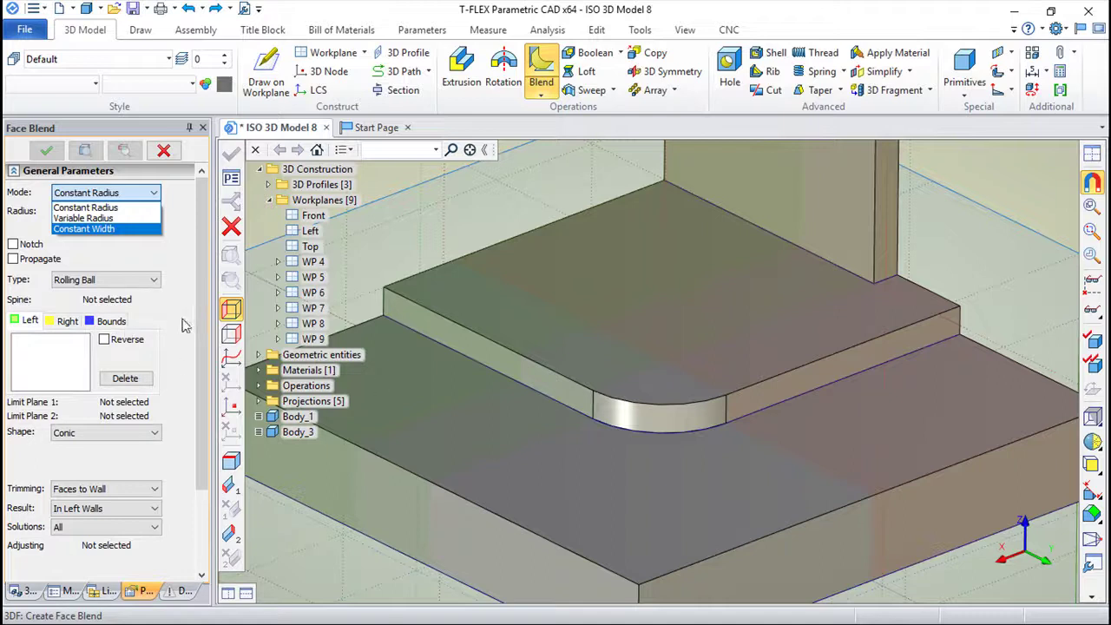
click(157, 439)
click(156, 439)
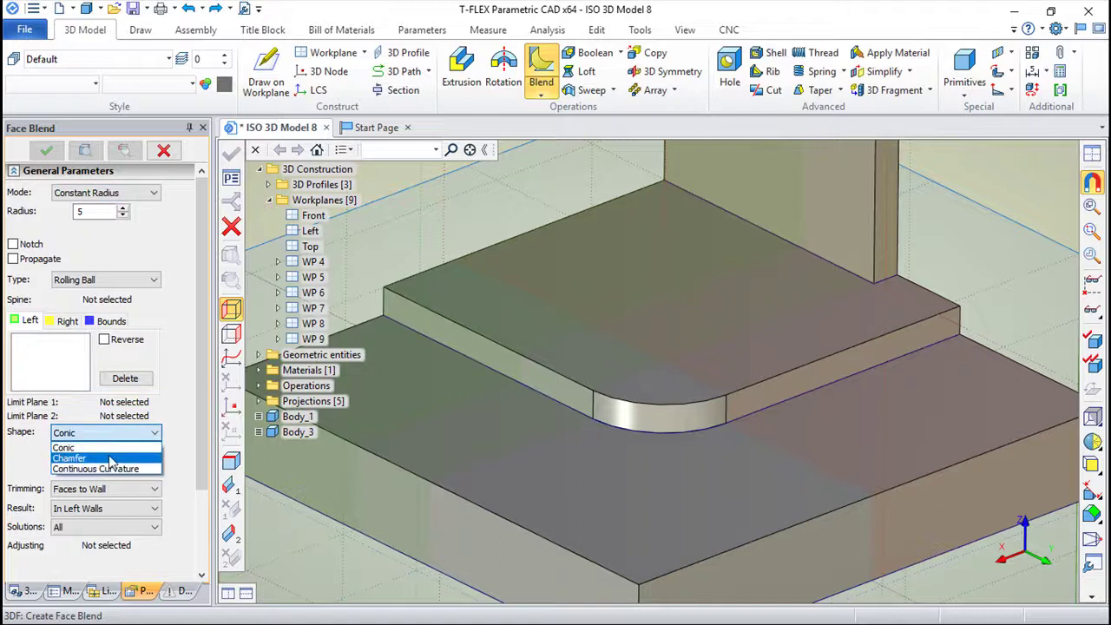
click(180, 409)
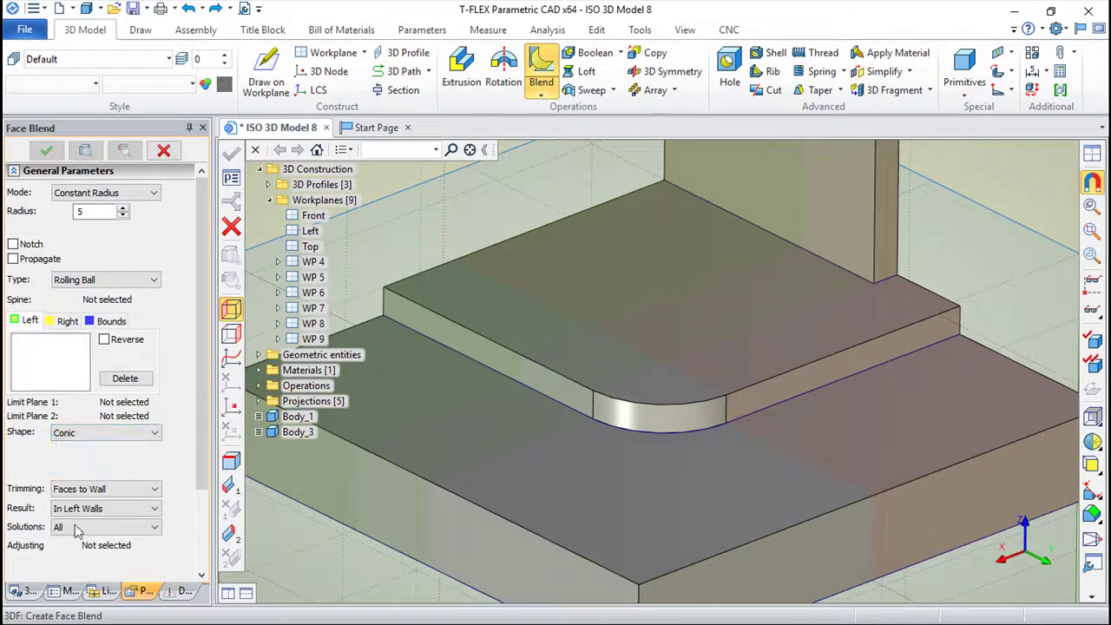
click(156, 490)
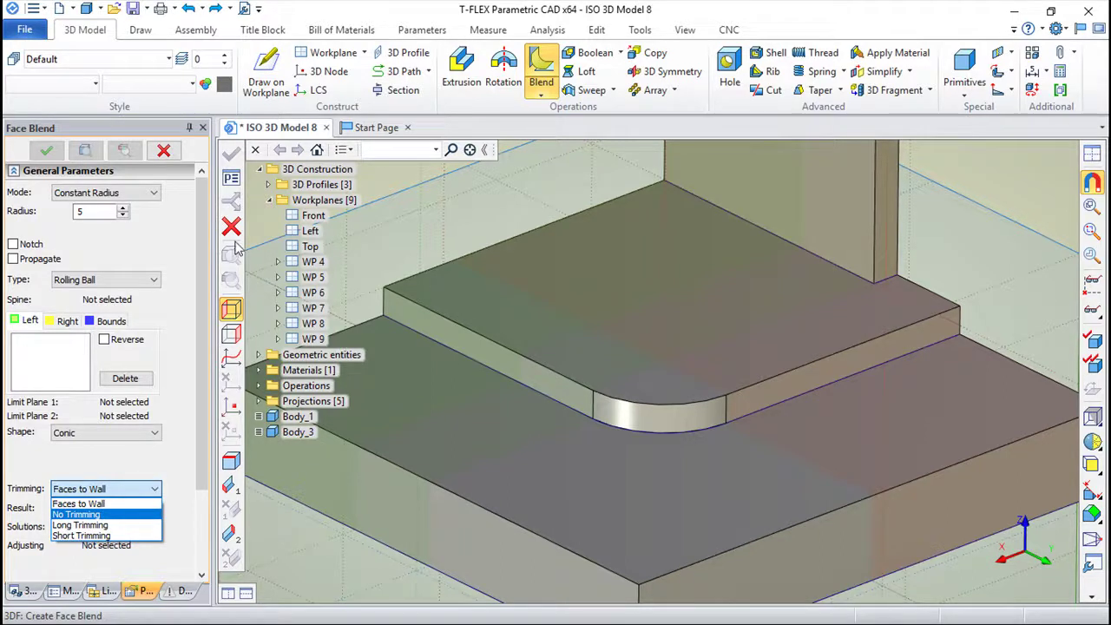
click(165, 464)
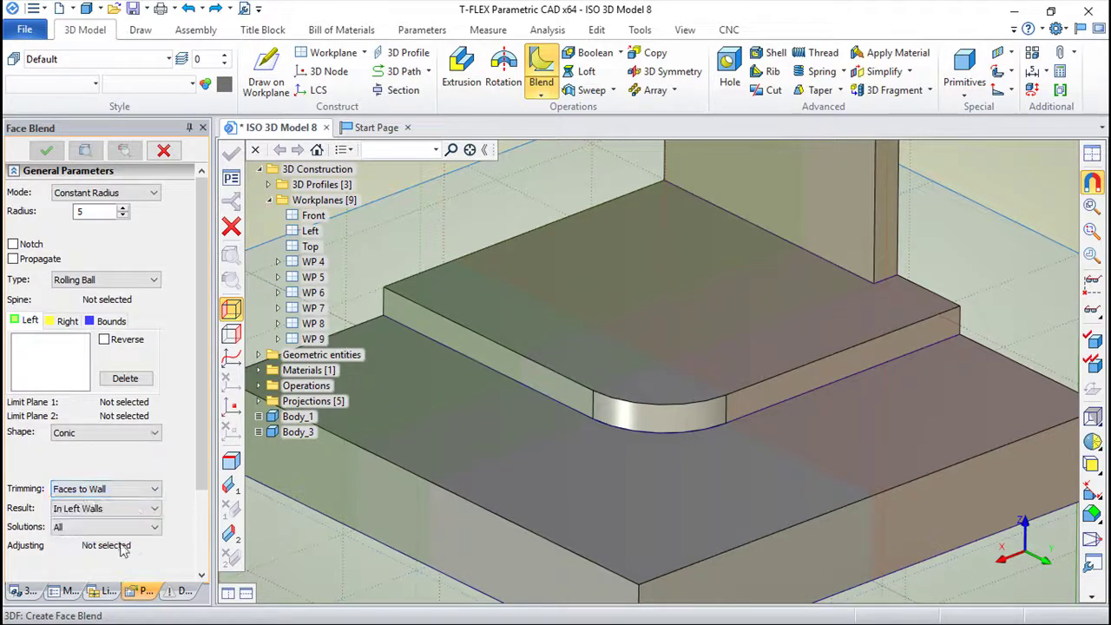
click(153, 512)
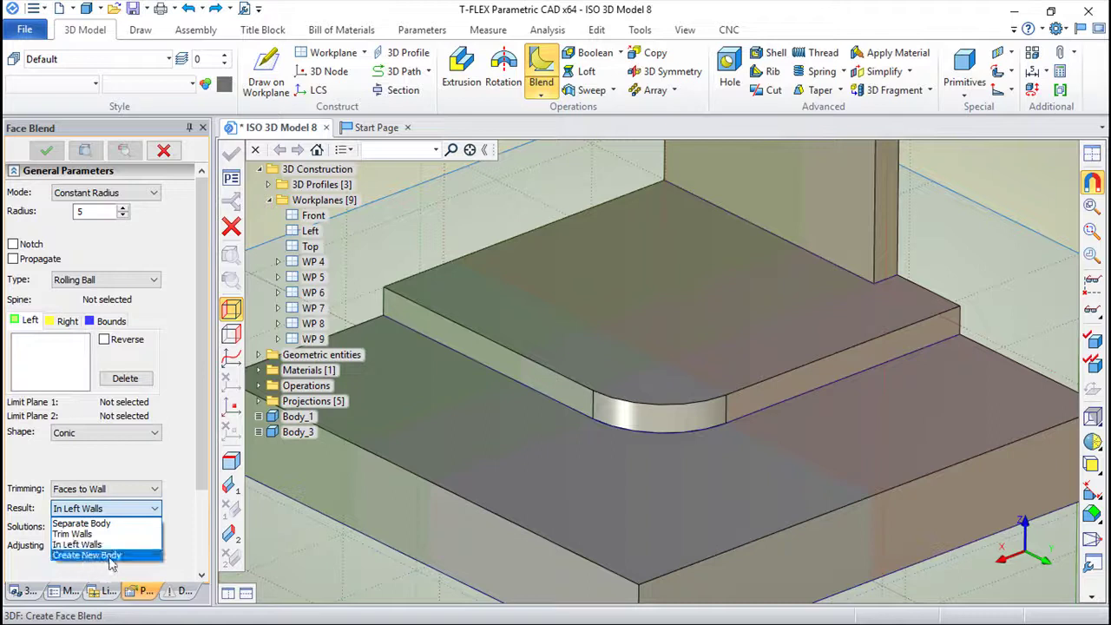
click(177, 526)
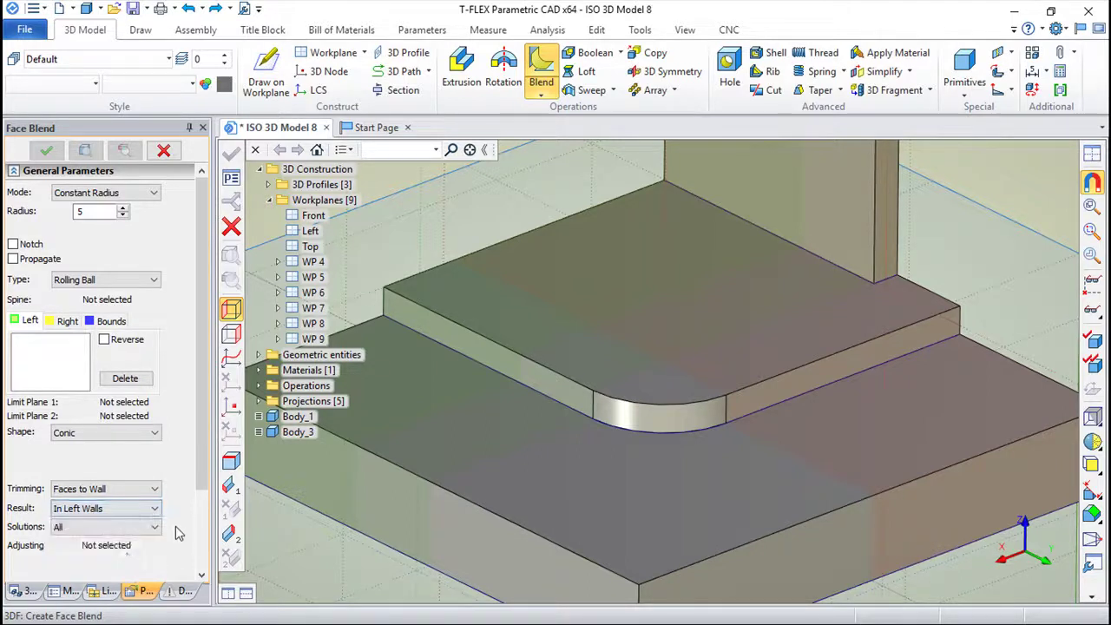
click(148, 528)
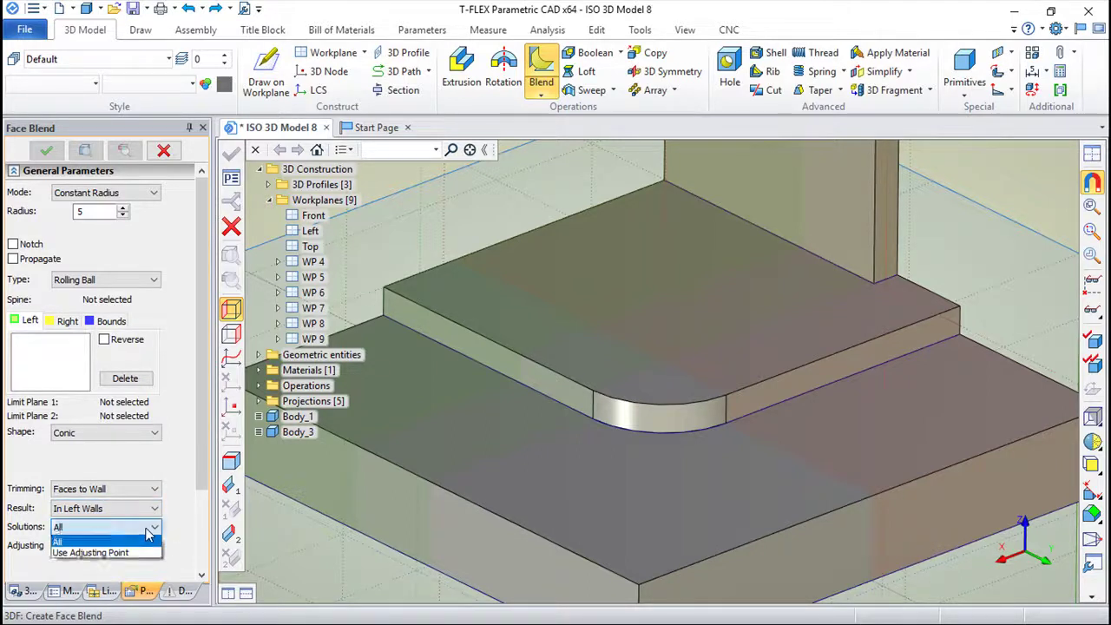
click(148, 531)
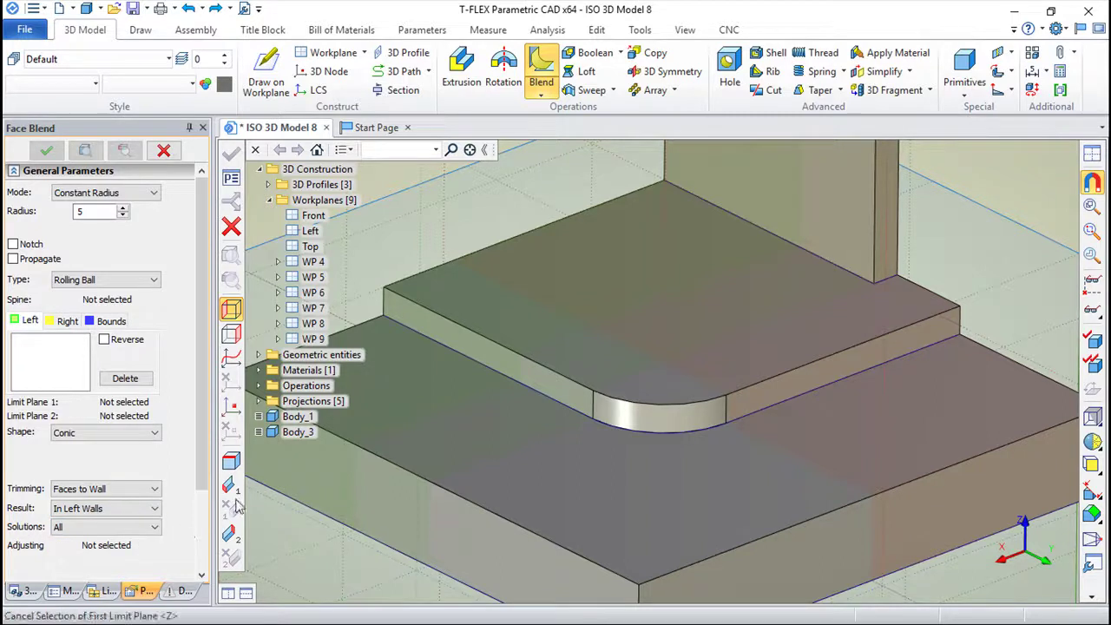
drag(208, 473, 211, 520)
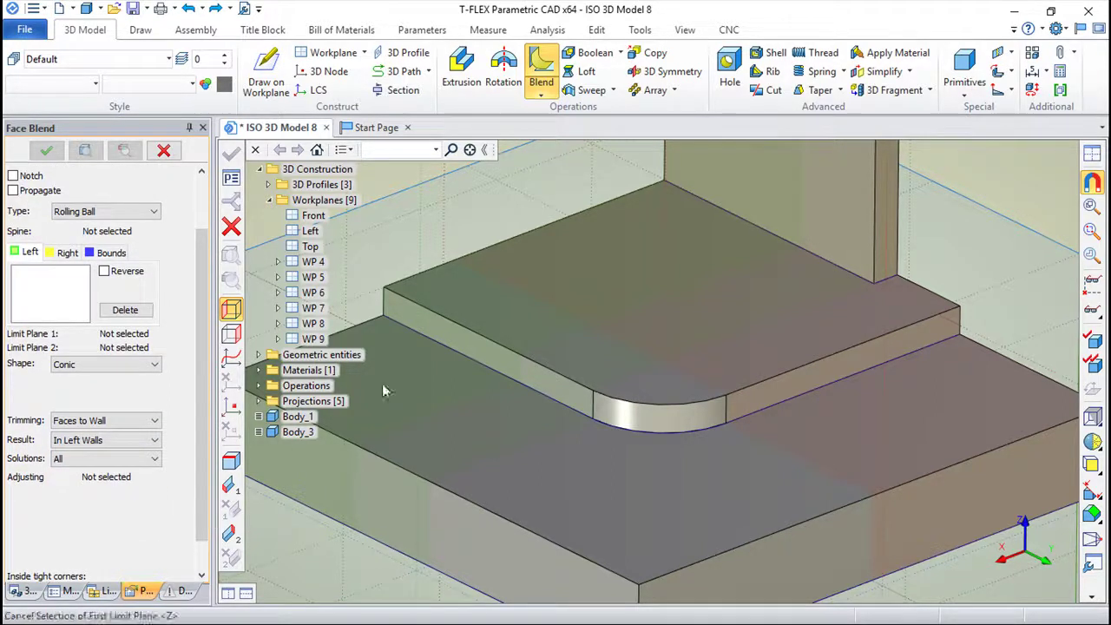
Assign the base plate's upper face as left wall and the raised plate's two straight sides and rounded corner as right walls
right_drag(634, 347, 615, 395)
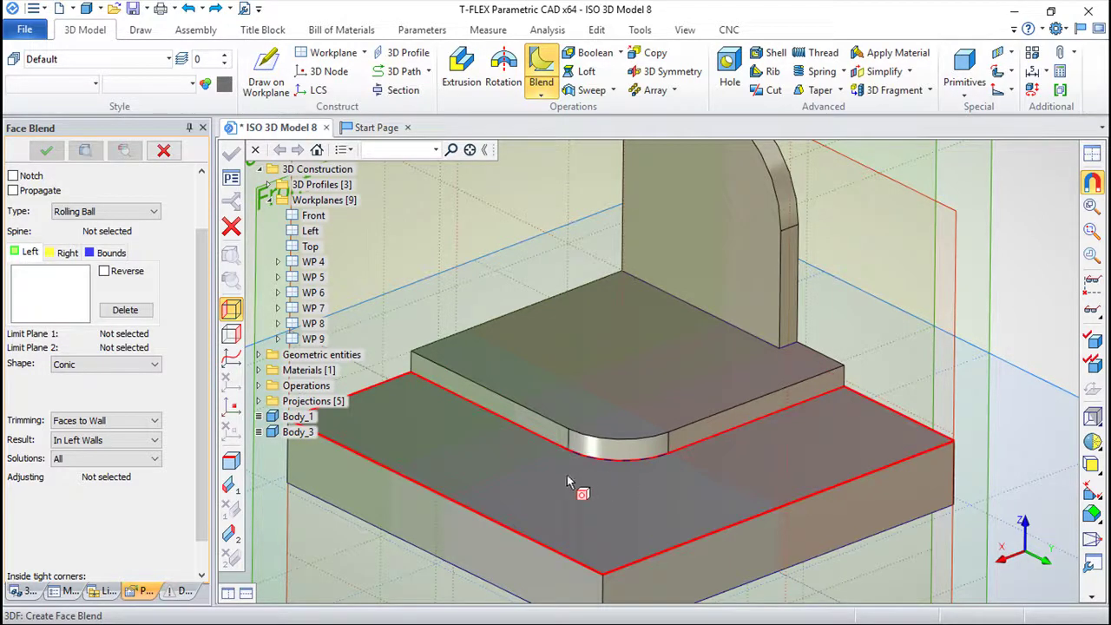
scroll(528, 436, up, 1)
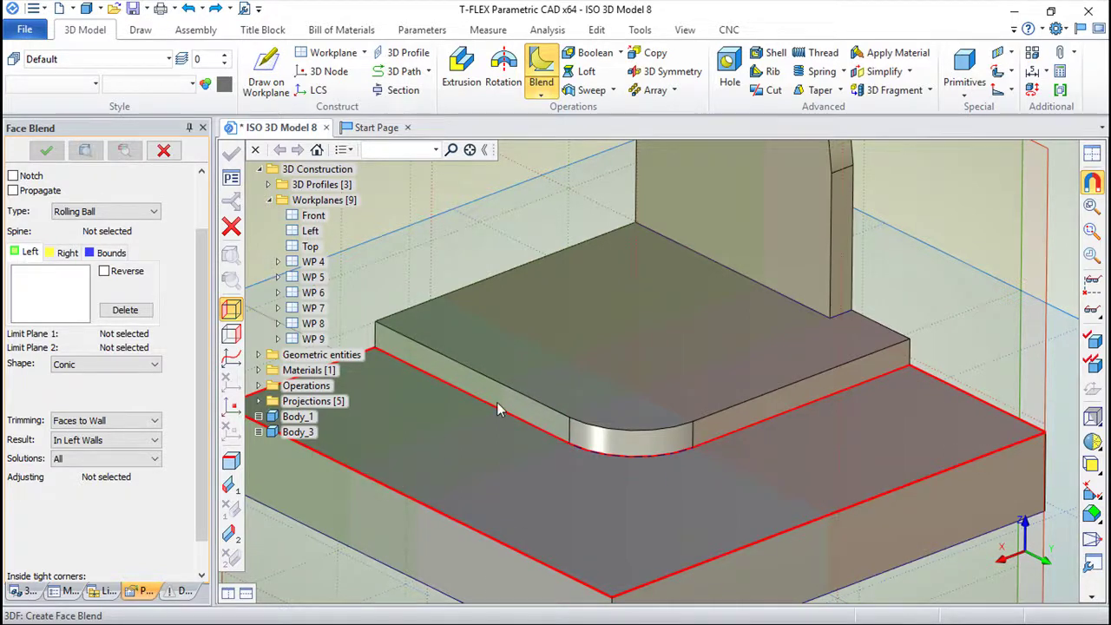
click(472, 433)
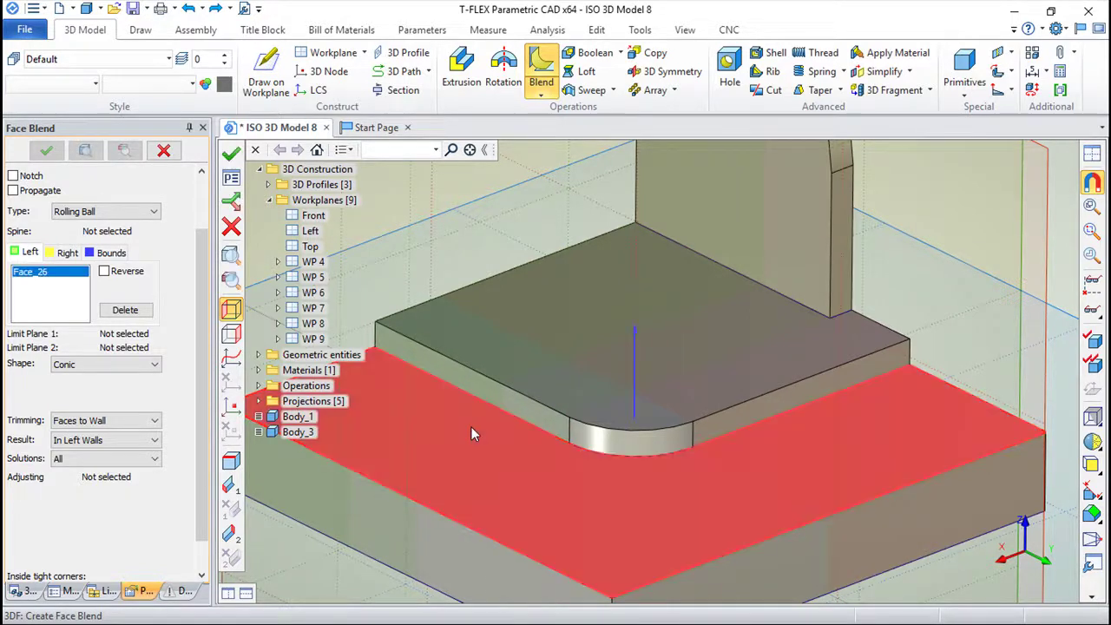
click(66, 252)
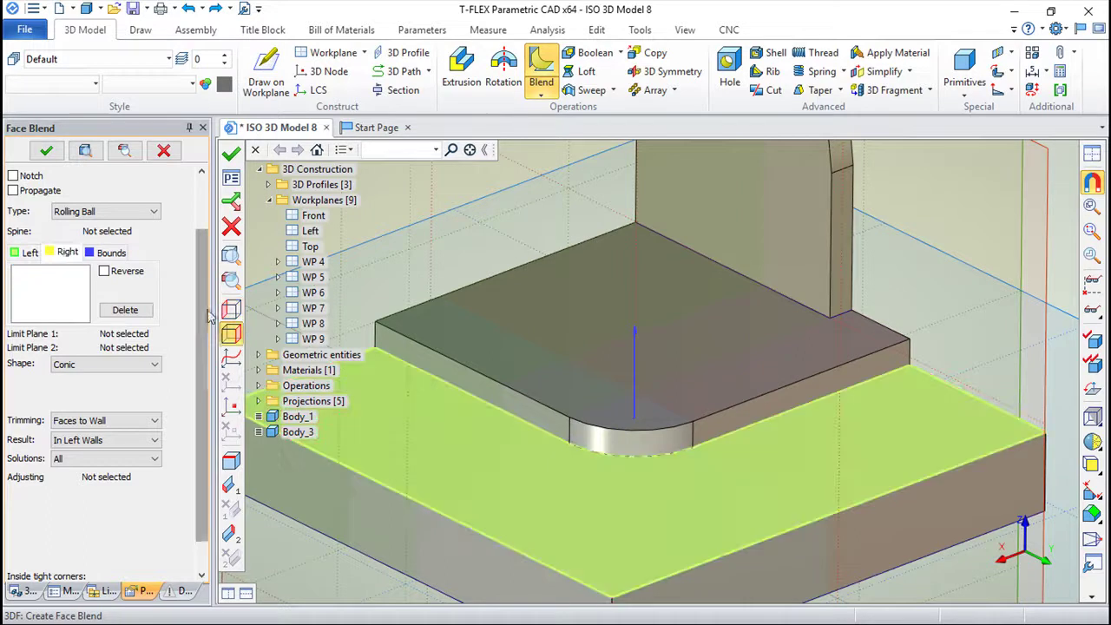
click(515, 408)
click(618, 442)
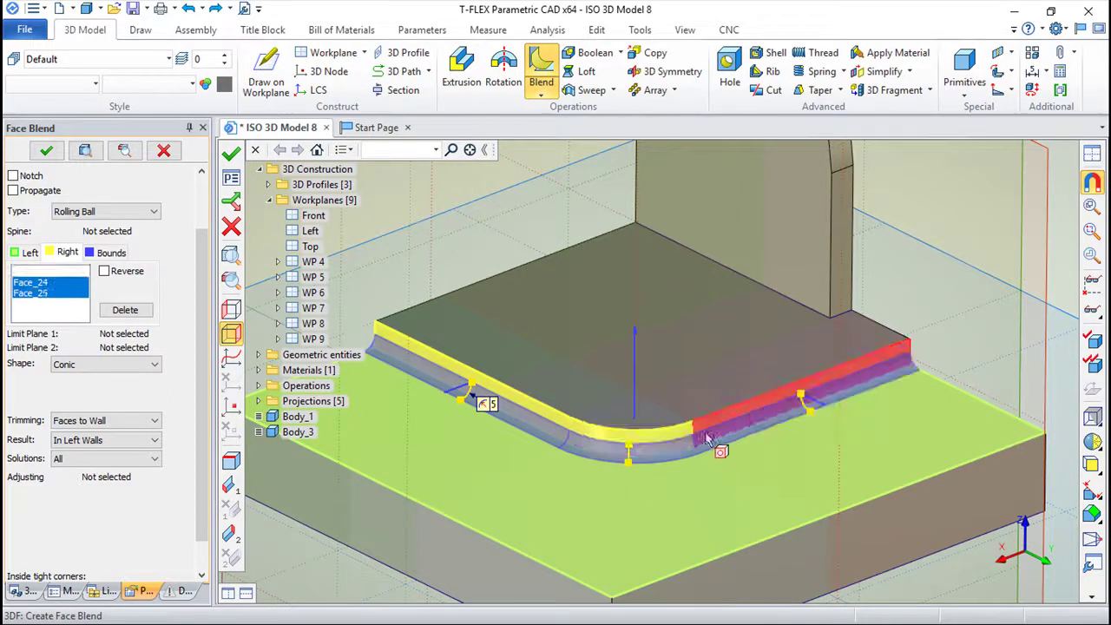
click(706, 447)
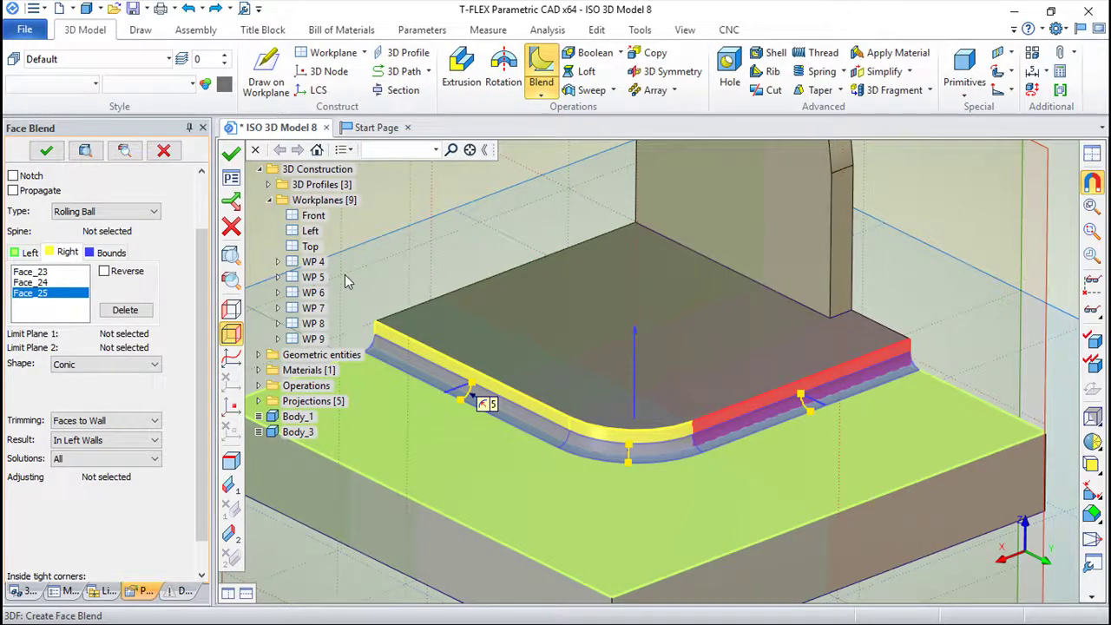
Set the face blend's bound type to Cliff and select the raised plate's two straight upper edges and rounded corner edge as bounds
click(111, 252)
click(146, 315)
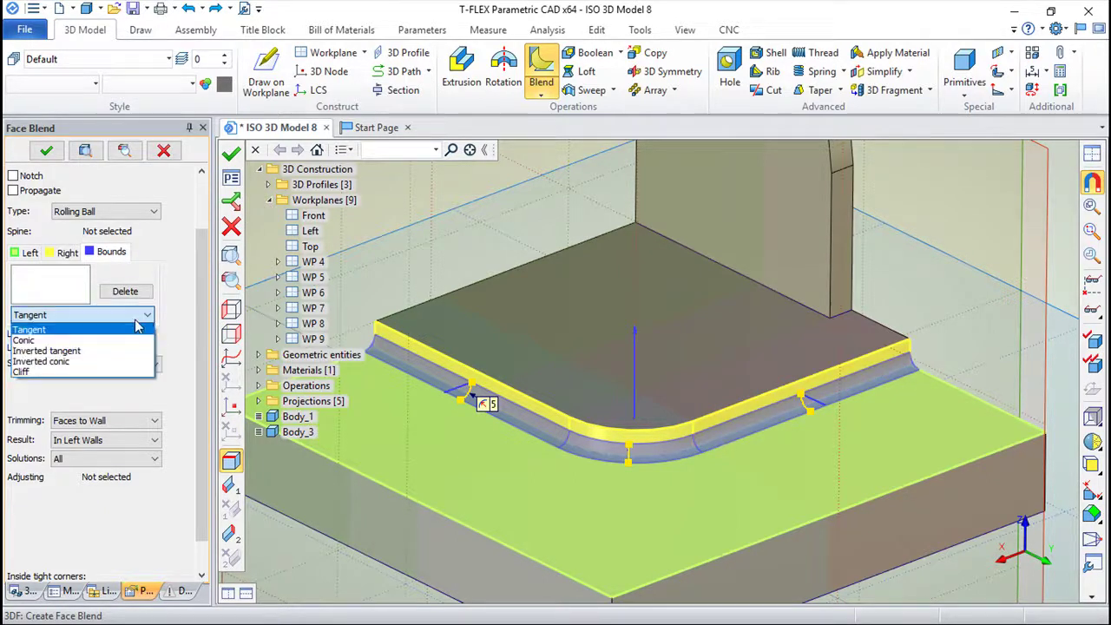
click(21, 372)
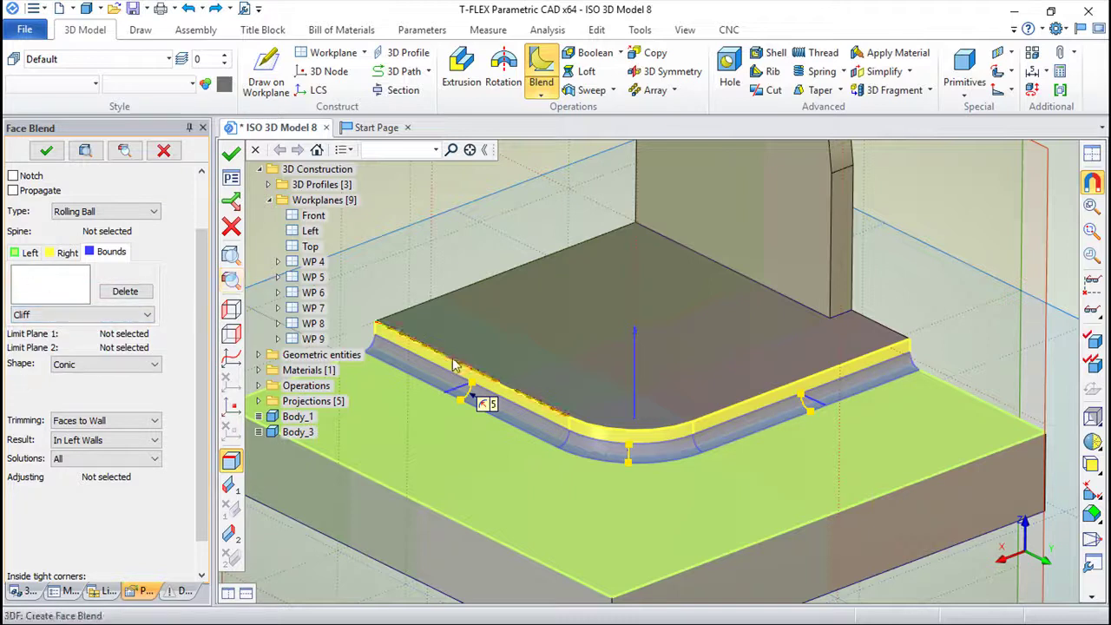
click(625, 434)
click(738, 412)
click(568, 427)
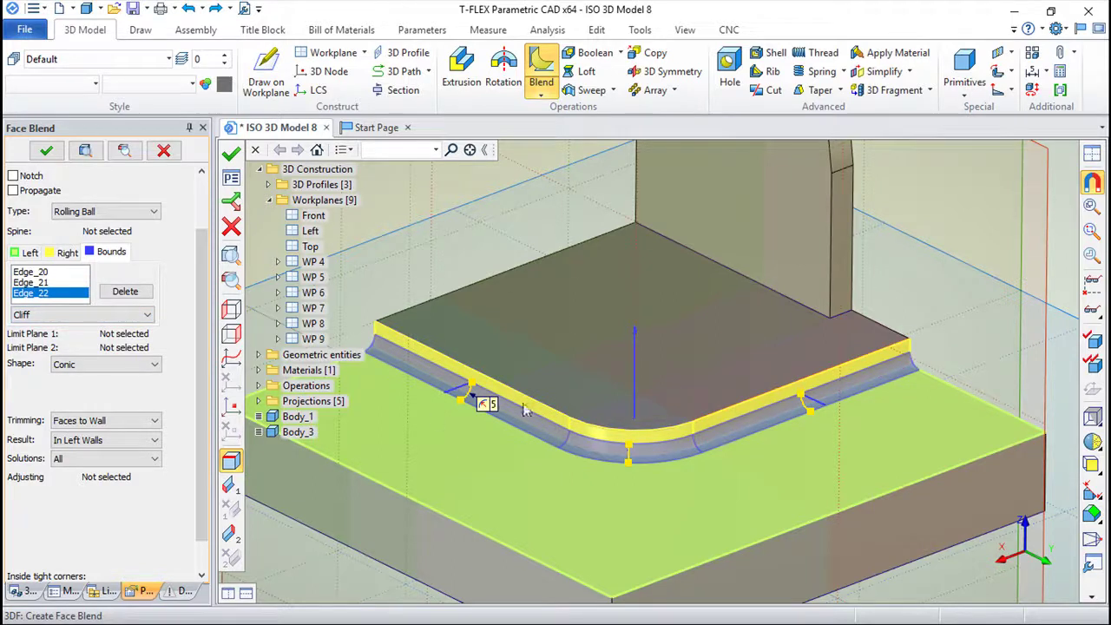
Enlarge the face blend's radius until it reaches the raised plate's bounding upper edges, and create the blend
scroll(186, 356, down, 2)
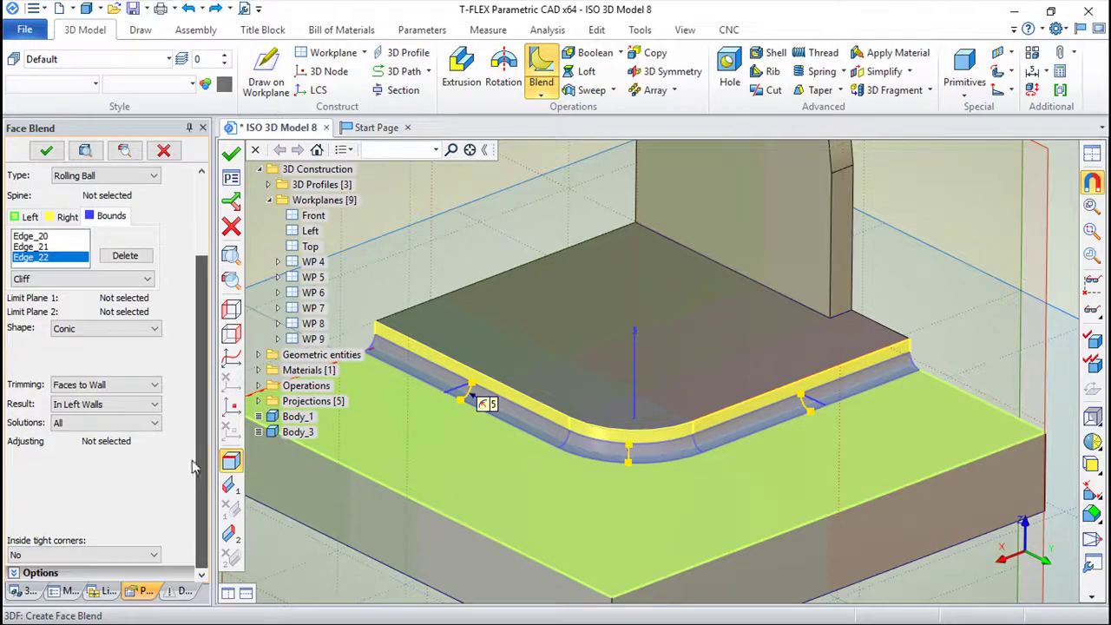
drag(473, 391, 576, 303)
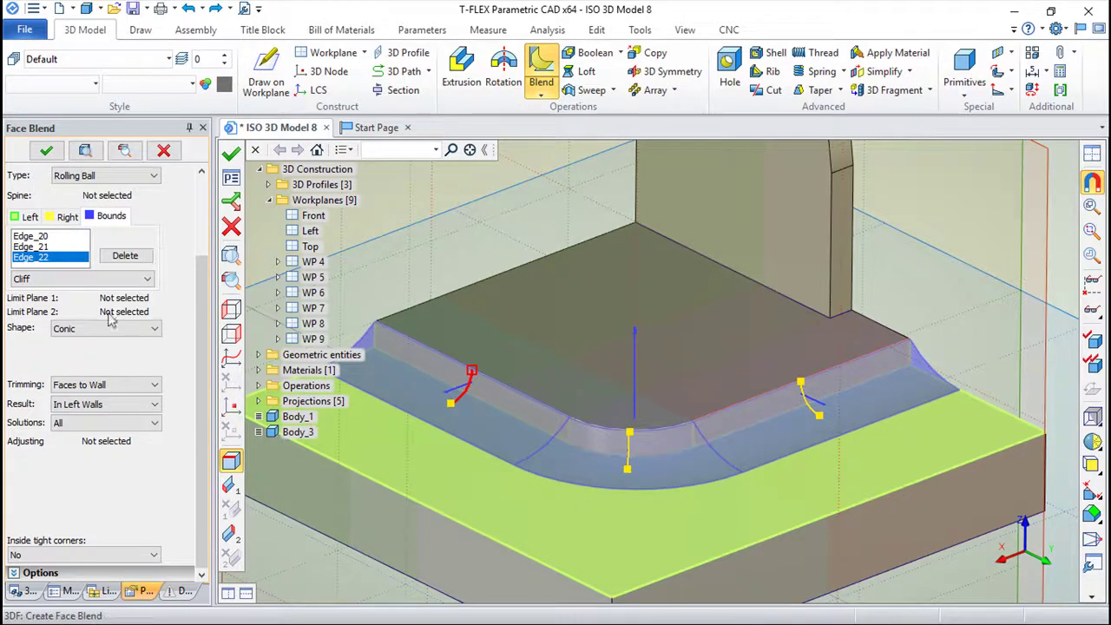
scroll(210, 201, up, 3)
scroll(213, 234, down, 3)
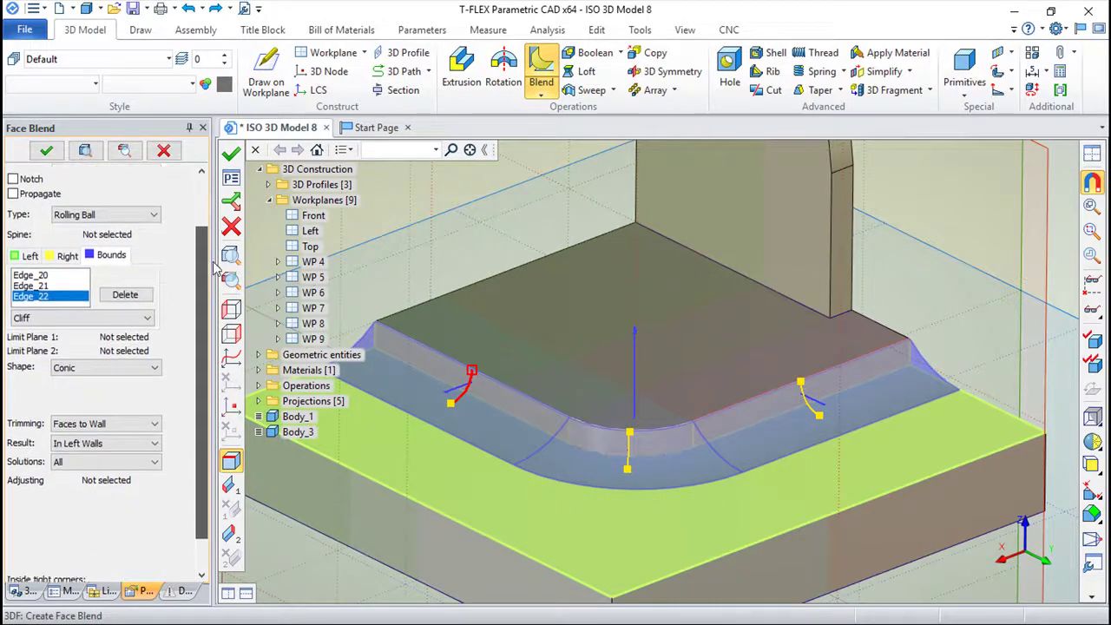
scroll(209, 269, down, 2)
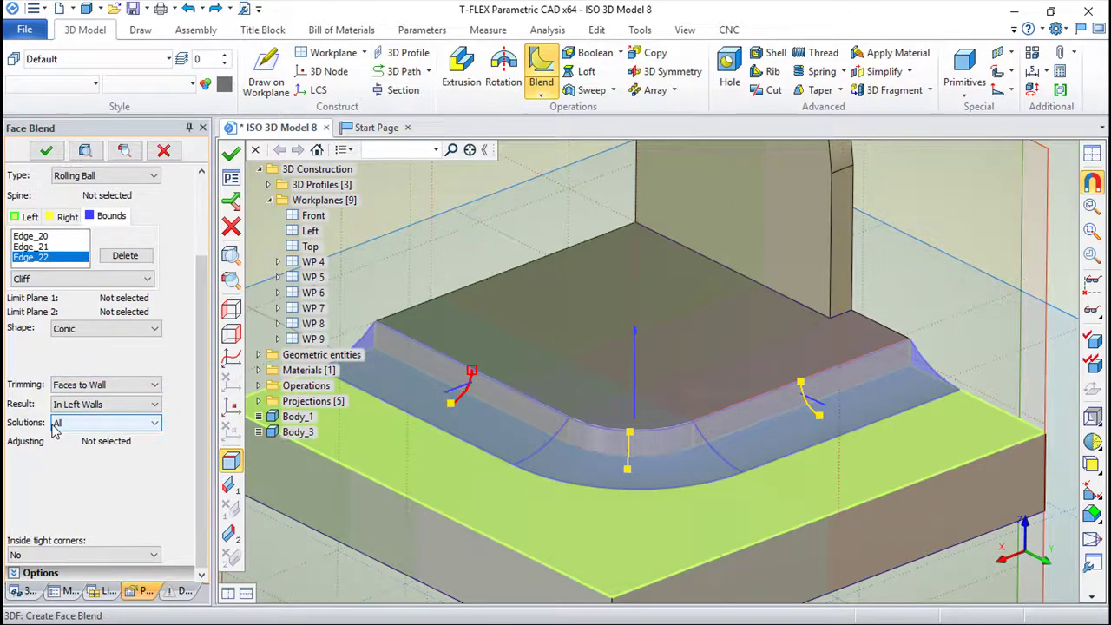
click(231, 153)
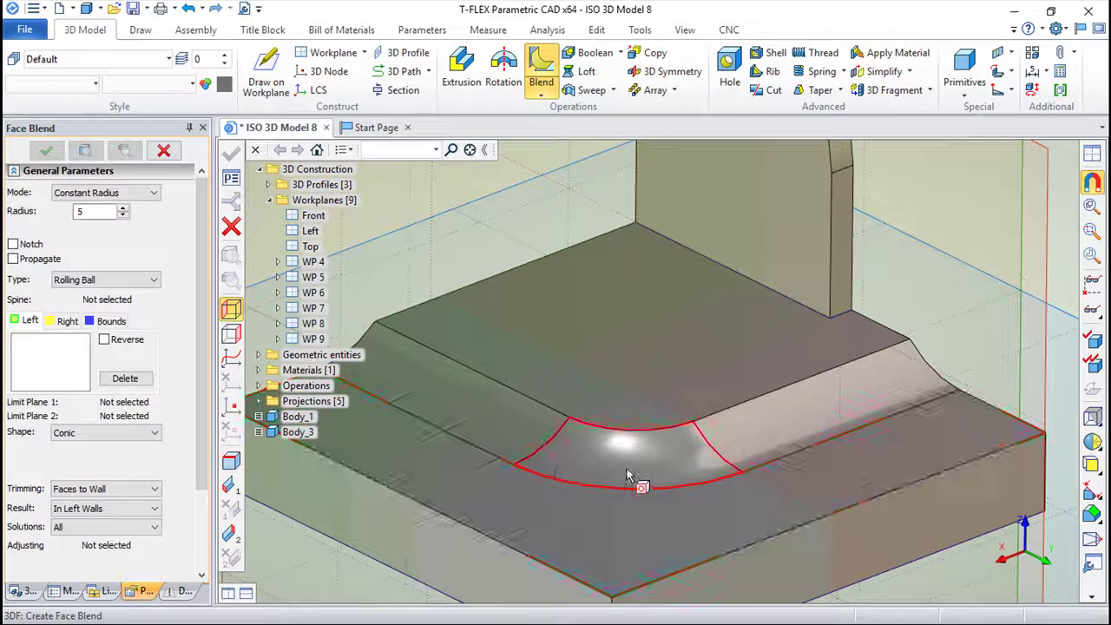
right_drag(583, 508, 598, 457)
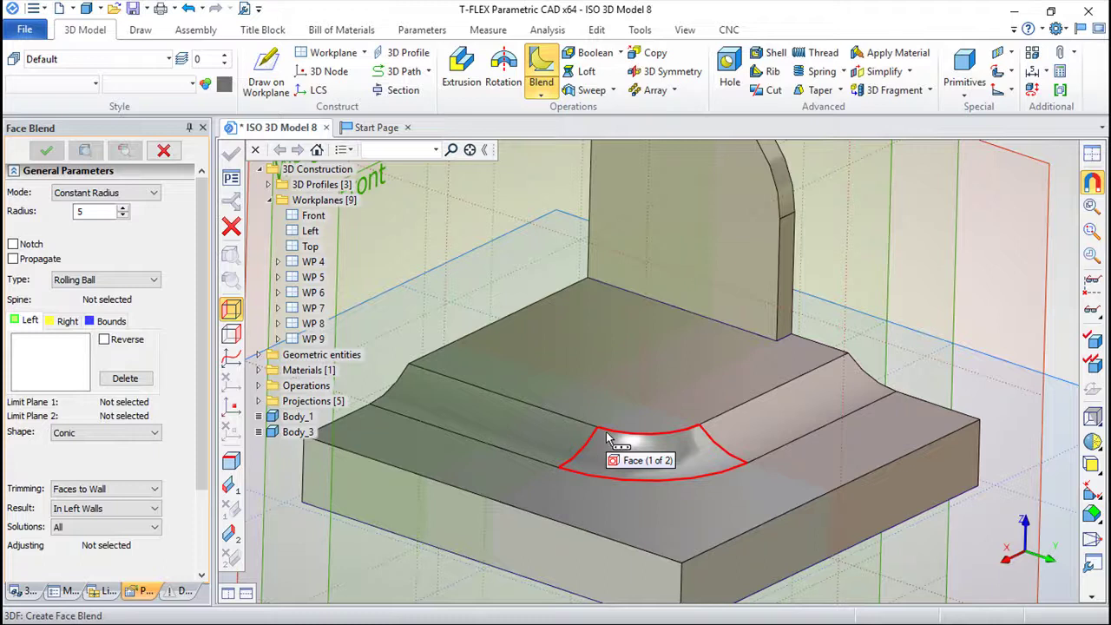
Undo the Cliff-bounded face blend and restart the Face-Face blend command
click(188, 8)
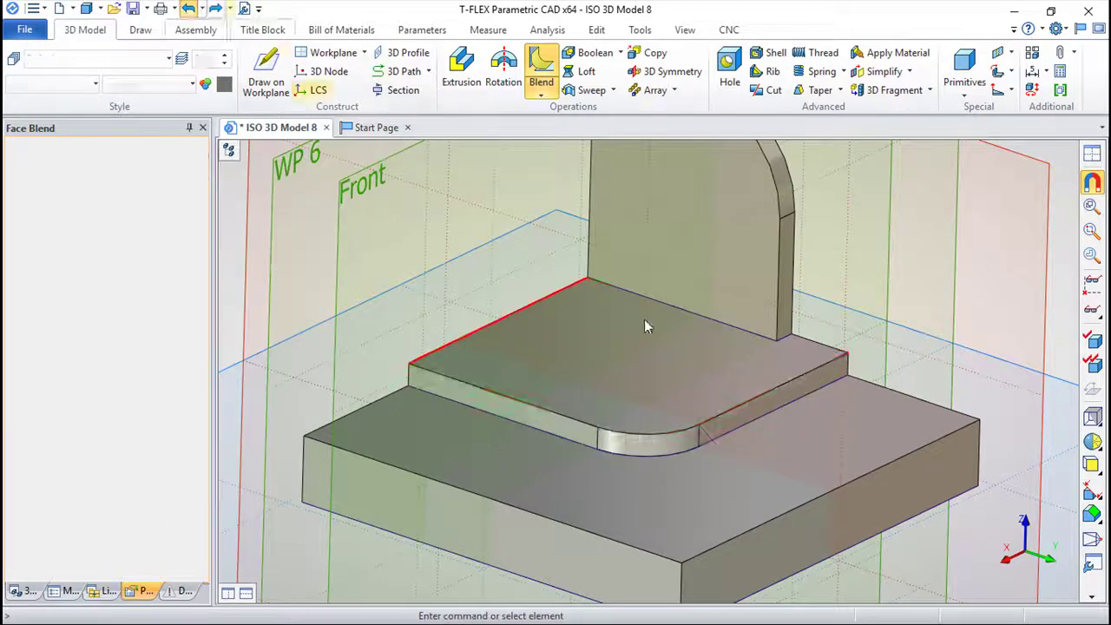
key(Escape)
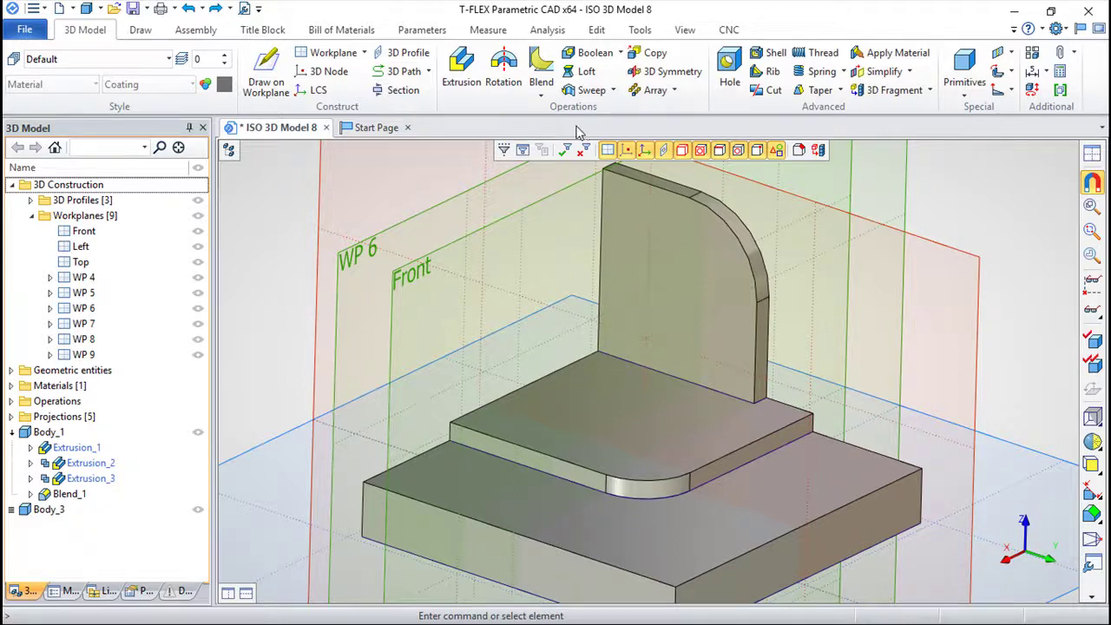
click(542, 81)
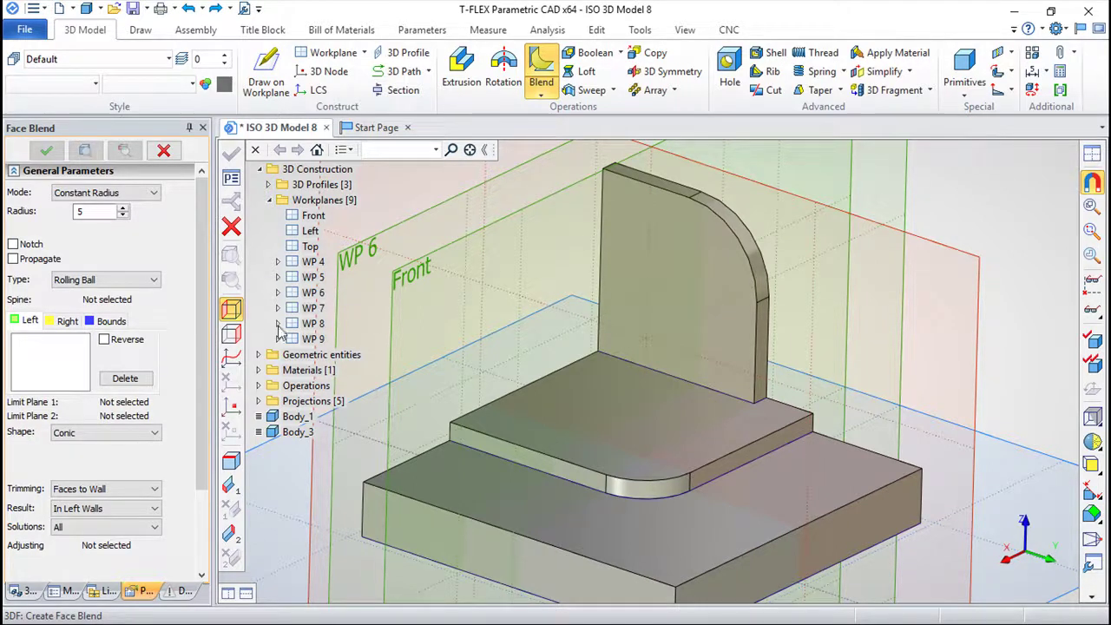
Blend the upright plate's front face as left wall with the raised plate's upper face as right wall, using a radius of about 22.9
click(665, 309)
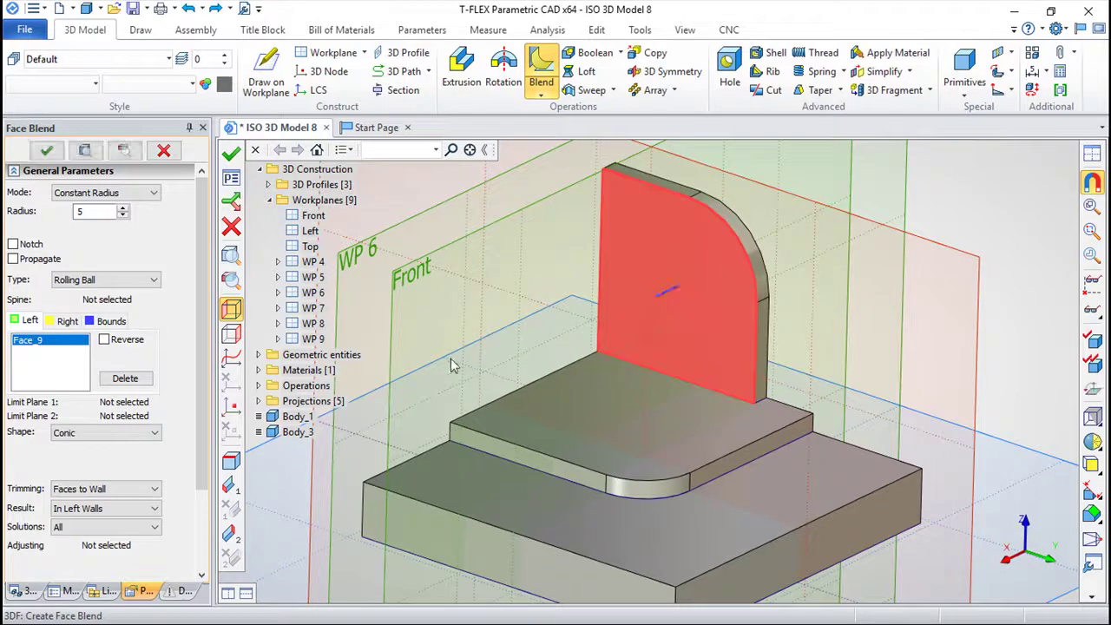
click(67, 321)
click(566, 402)
right_drag(655, 404, 657, 339)
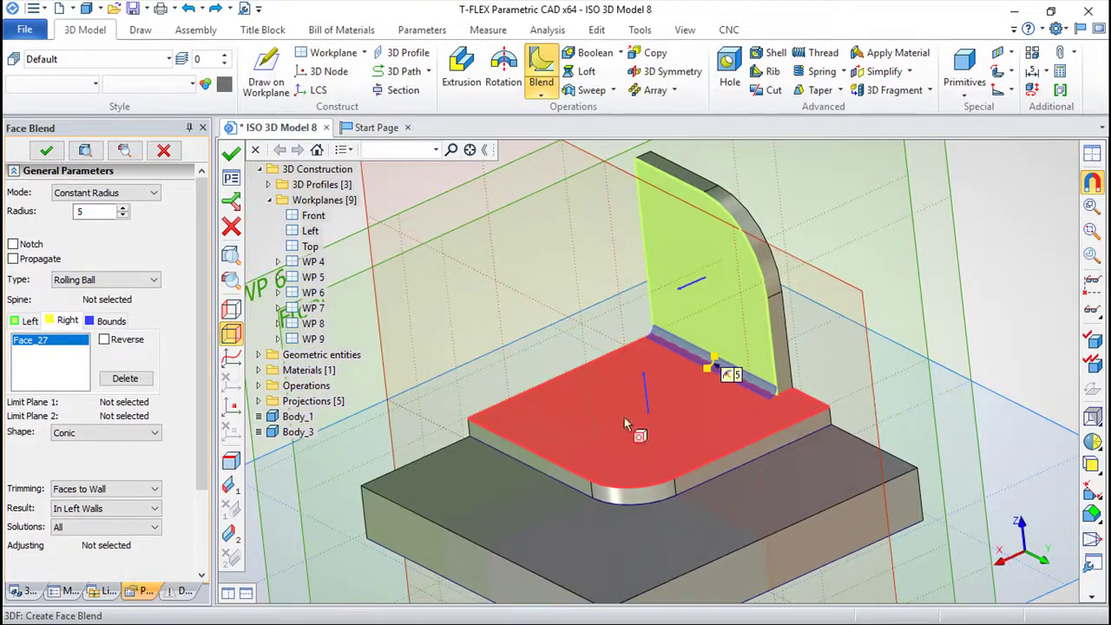
right_drag(644, 449, 665, 373)
drag(658, 354, 652, 436)
right_drag(653, 436, 825, 451)
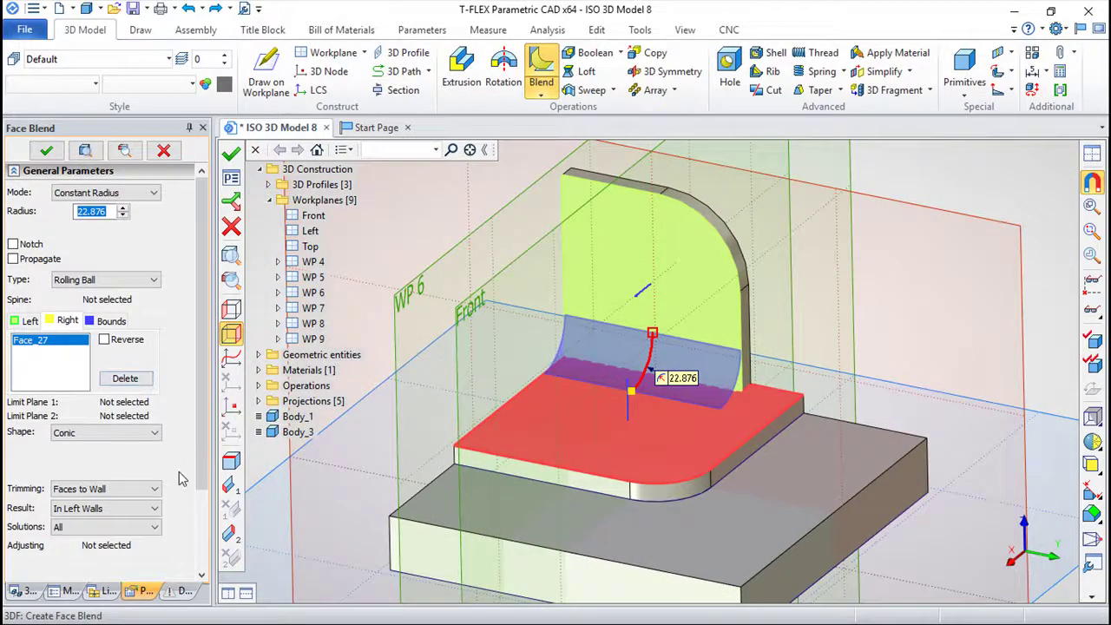
Limit the face blend between the Front workplane and workplane WP 6, and create it
click(105, 489)
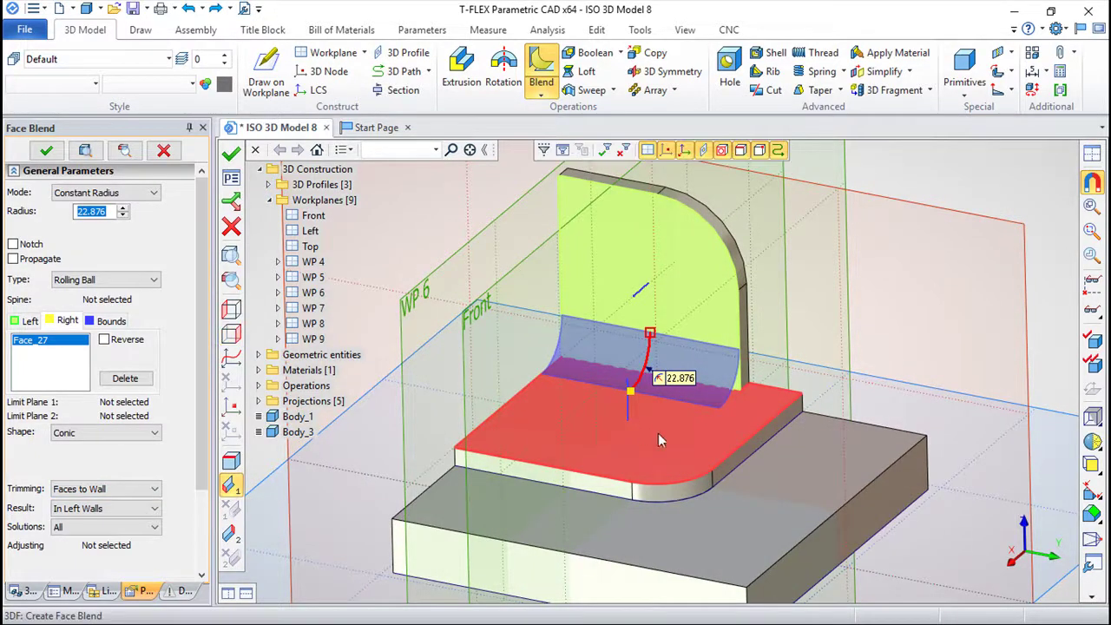
right_drag(663, 434, 789, 504)
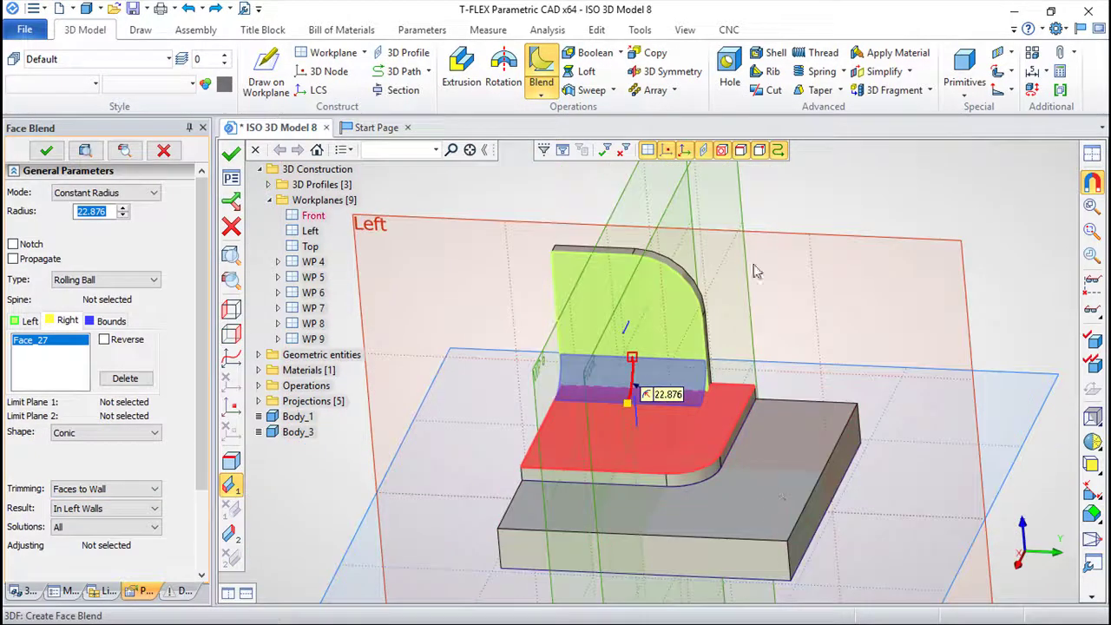
click(746, 224)
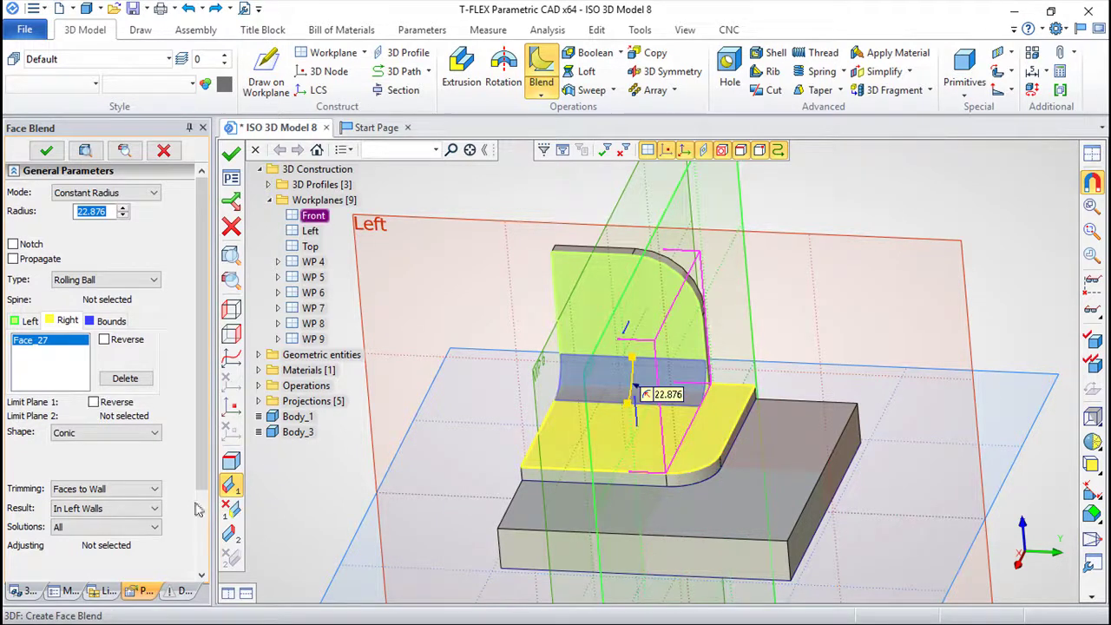
click(231, 534)
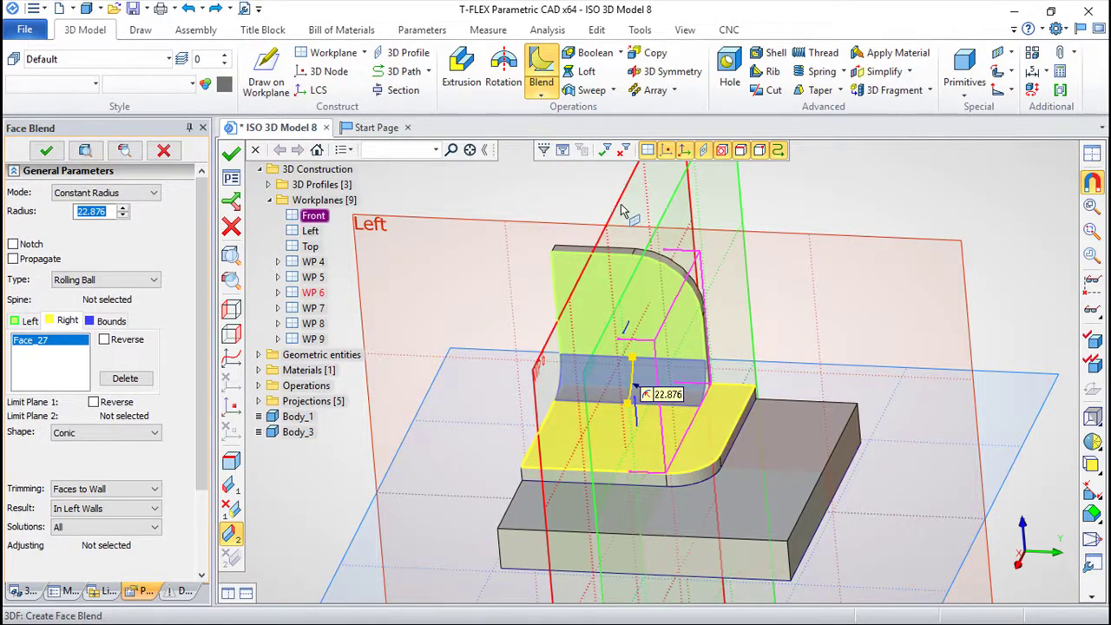
click(622, 207)
right_drag(717, 468, 694, 408)
key(ctrl+Return)
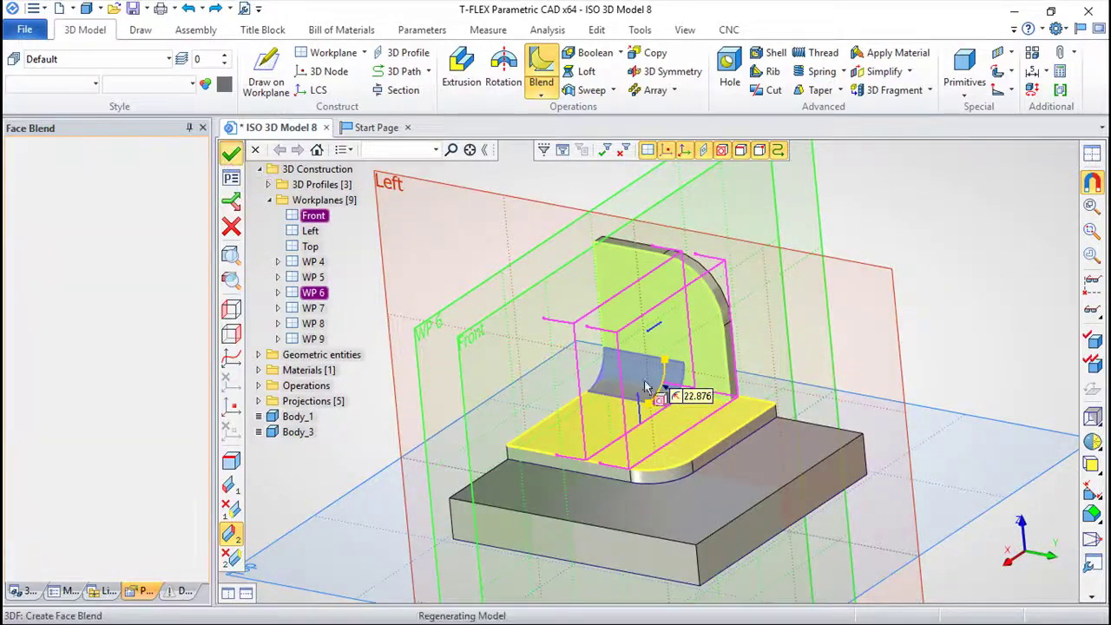
scroll(719, 404, up, 2)
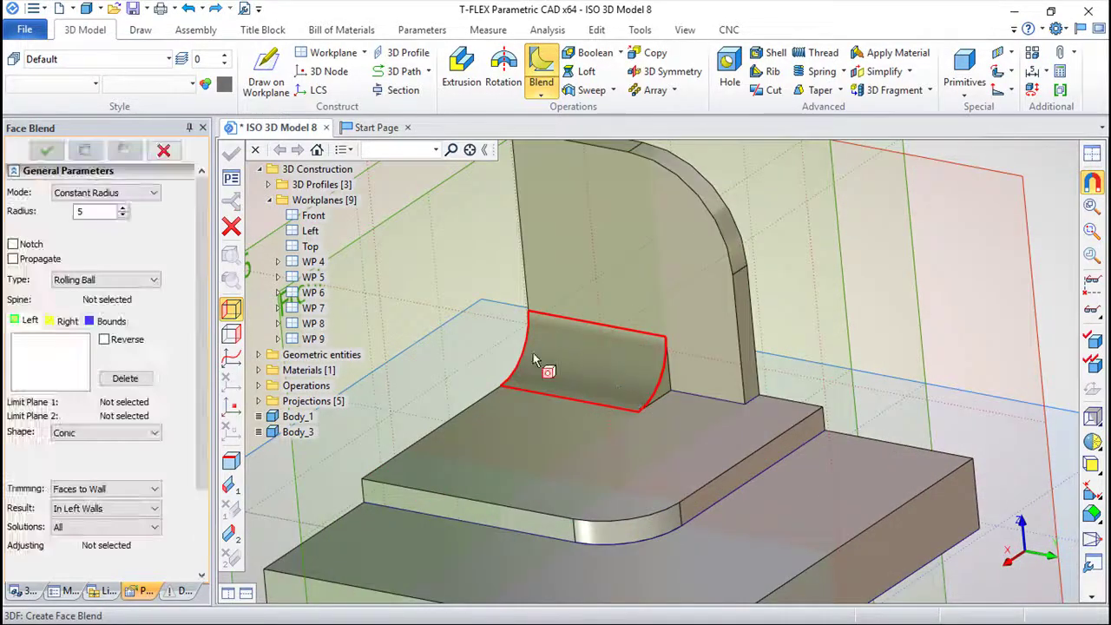
right_drag(668, 404, 657, 373)
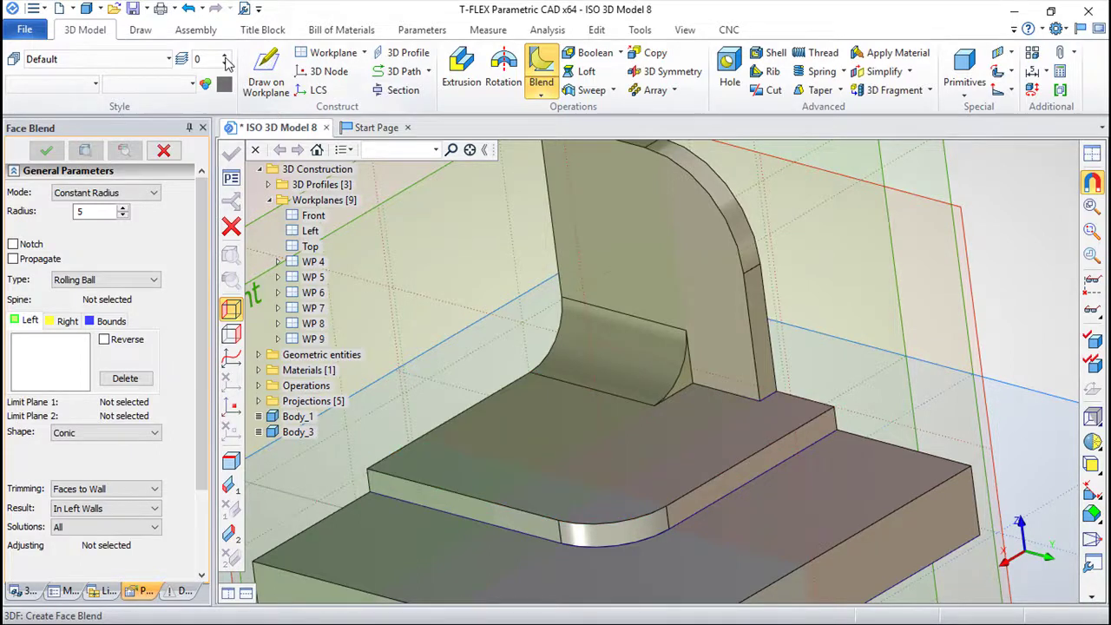
Undo the face blend limited by two workplanes and leave the blend command
key(ctrl+Return)
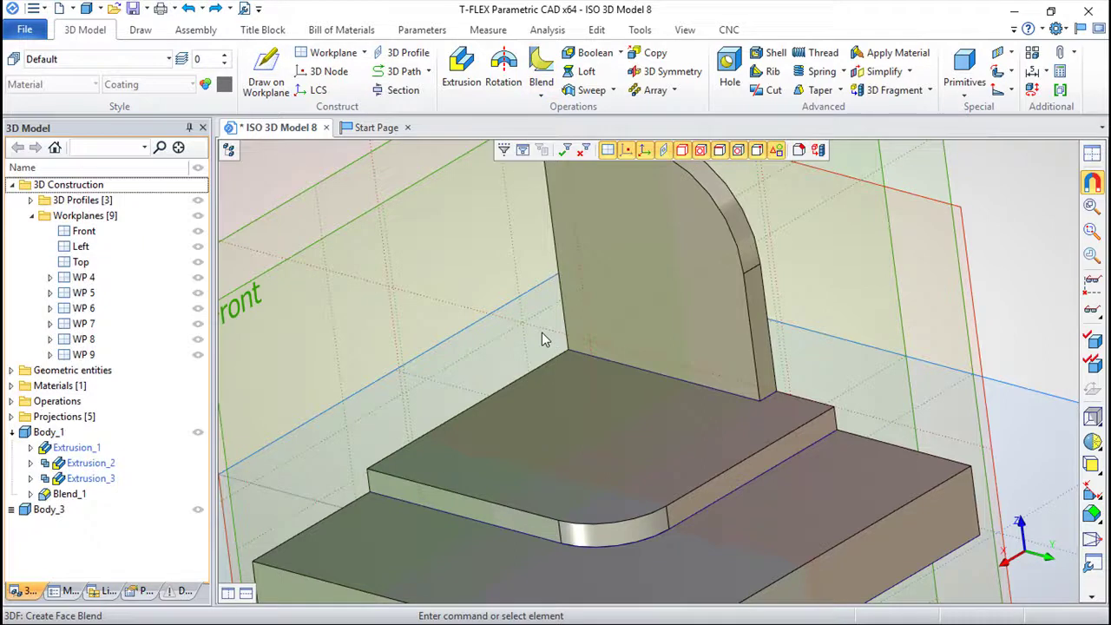
scroll(447, 379, down, 3)
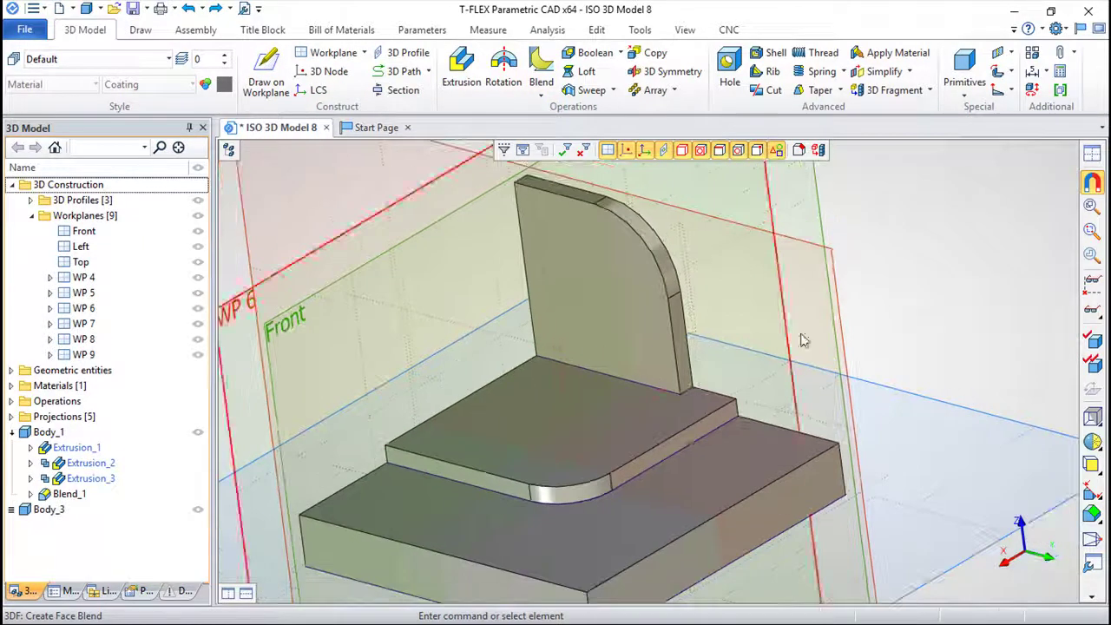
middle_drag(782, 292, 881, 278)
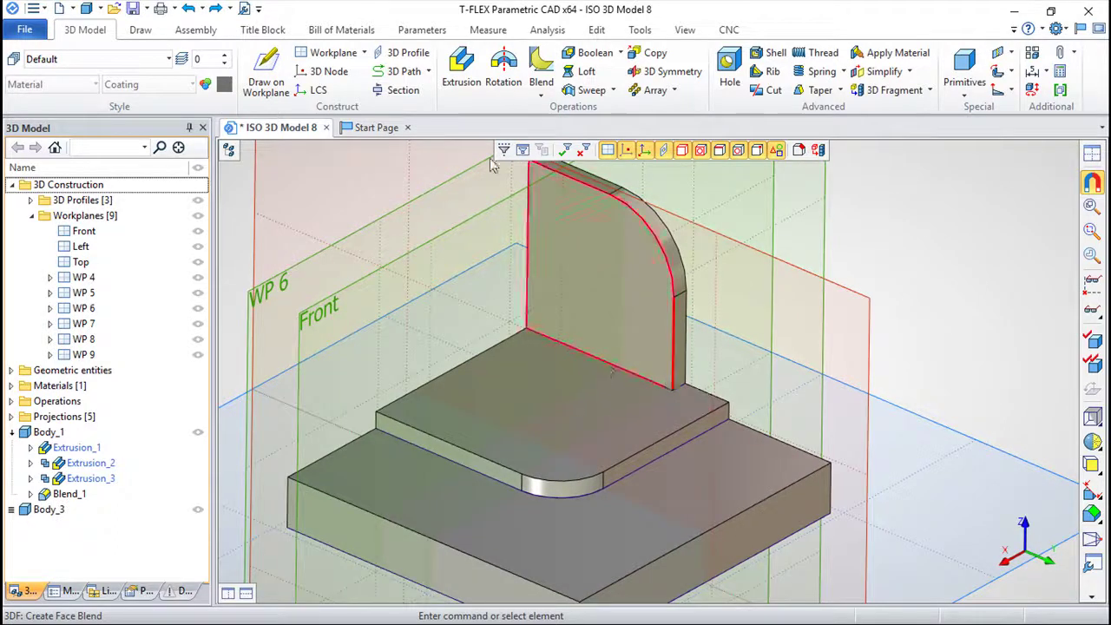
Start a Three-Face blend and assign the upright plate's broad front face as the left wall
click(541, 92)
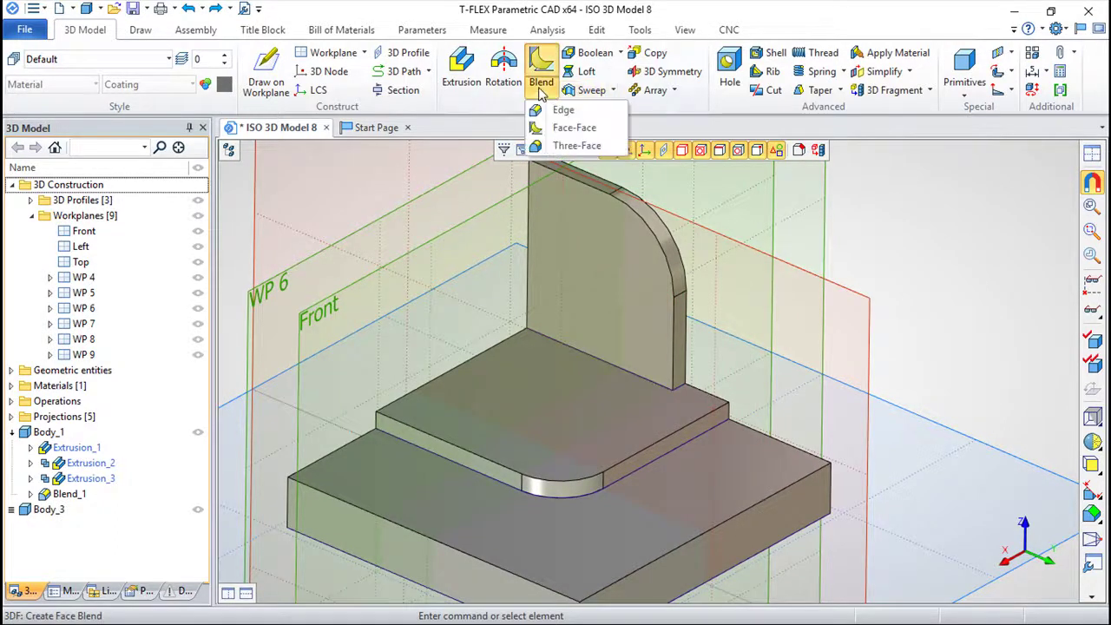
click(573, 146)
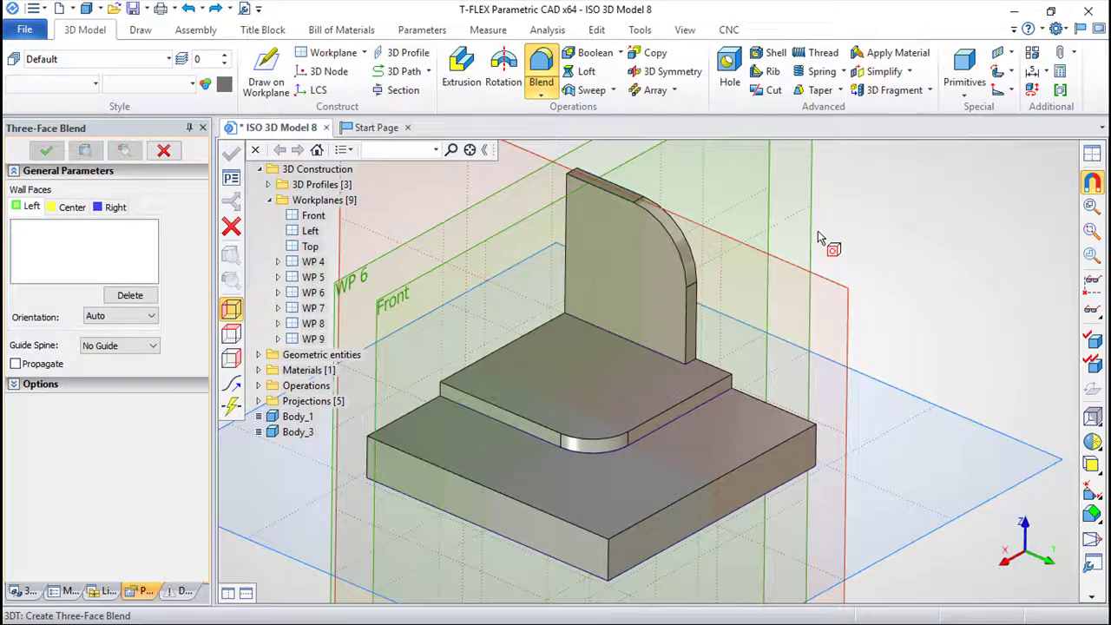
scroll(821, 238, up, 3)
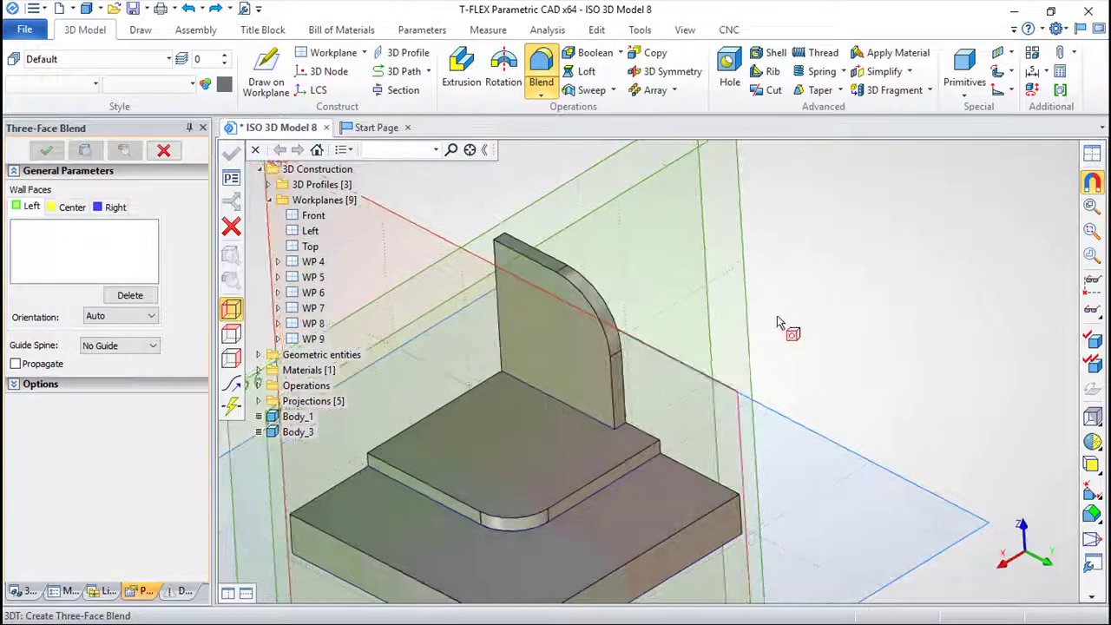
scroll(762, 319, up, 2)
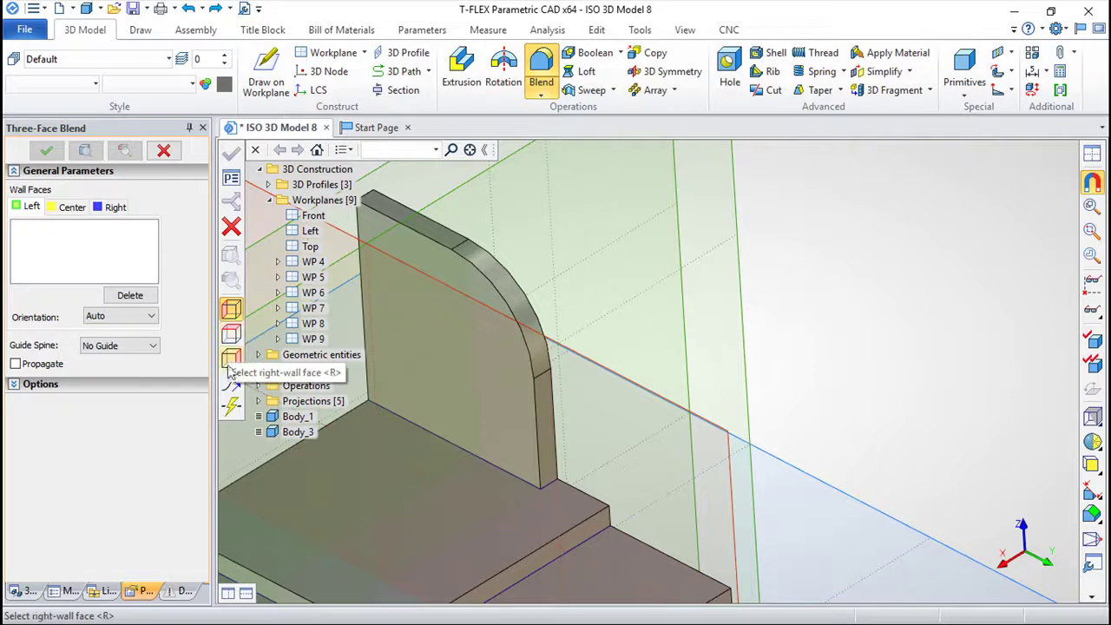
right_drag(483, 365, 426, 335)
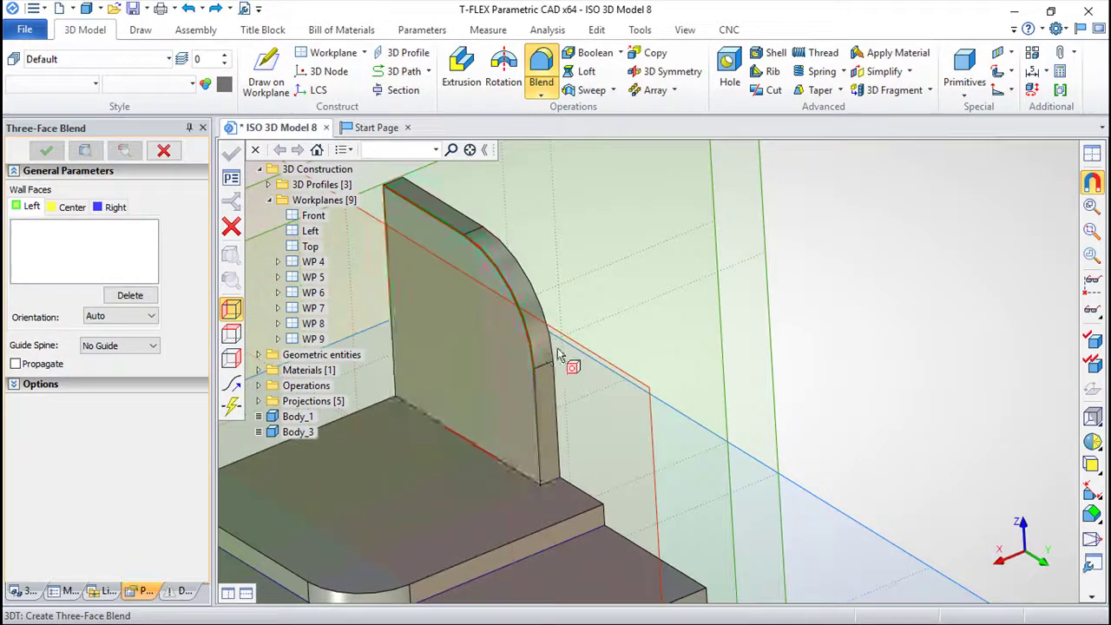
right_drag(521, 374, 591, 371)
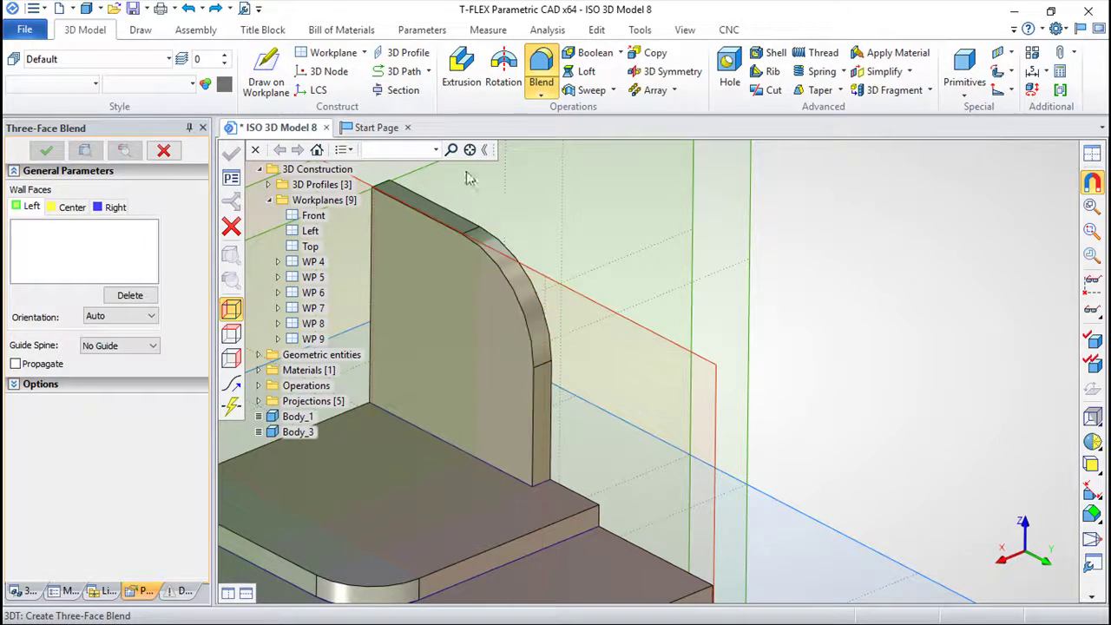
middle_drag(488, 201, 549, 409)
scroll(645, 367, up, 2)
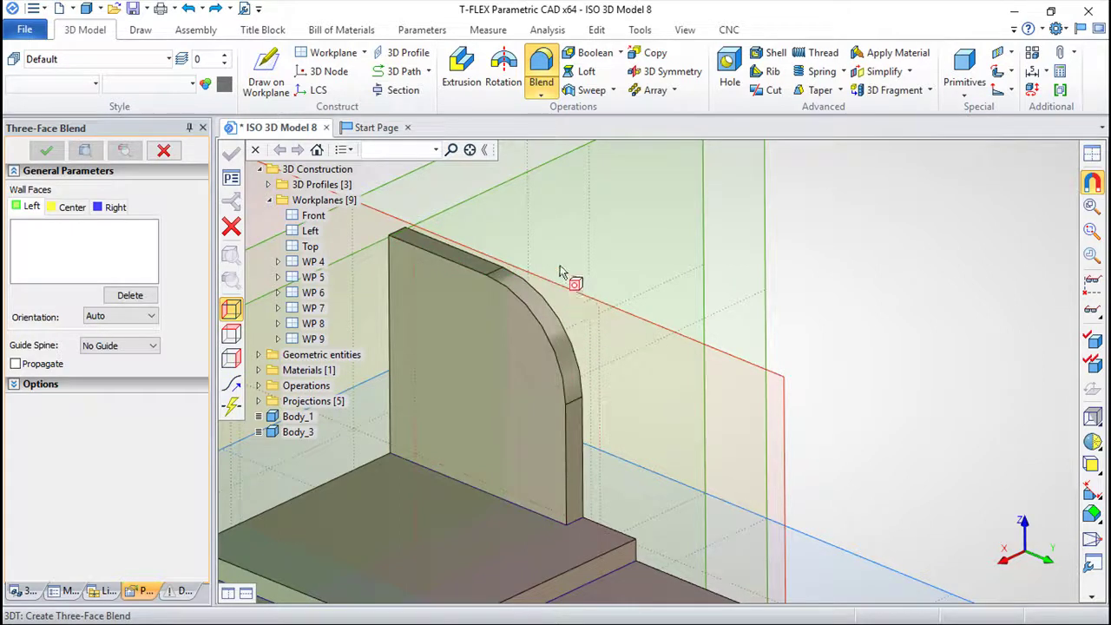
click(473, 356)
right_drag(801, 375, 564, 302)
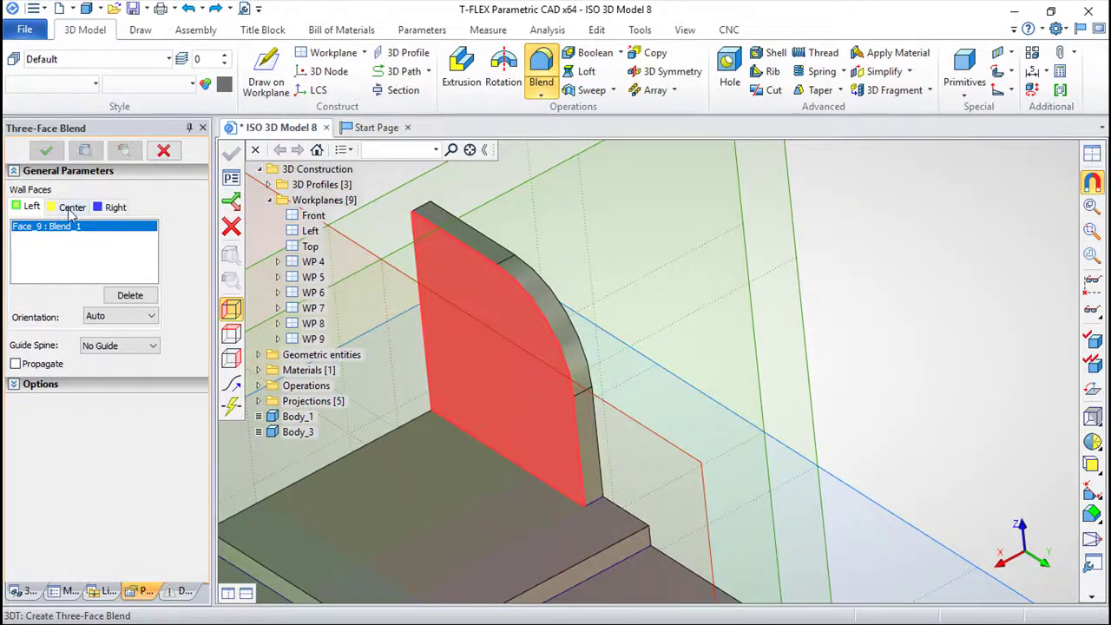
Add the upright plate's top face, rounded corner face and narrow vertical side face as center walls
key(c)
click(492, 252)
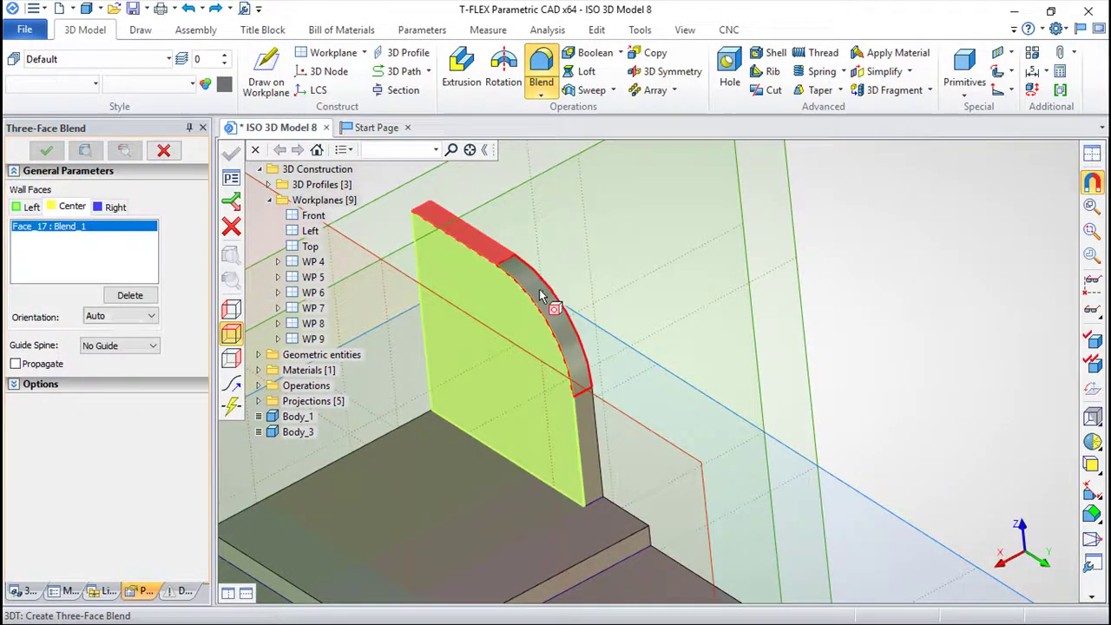
click(583, 389)
click(586, 438)
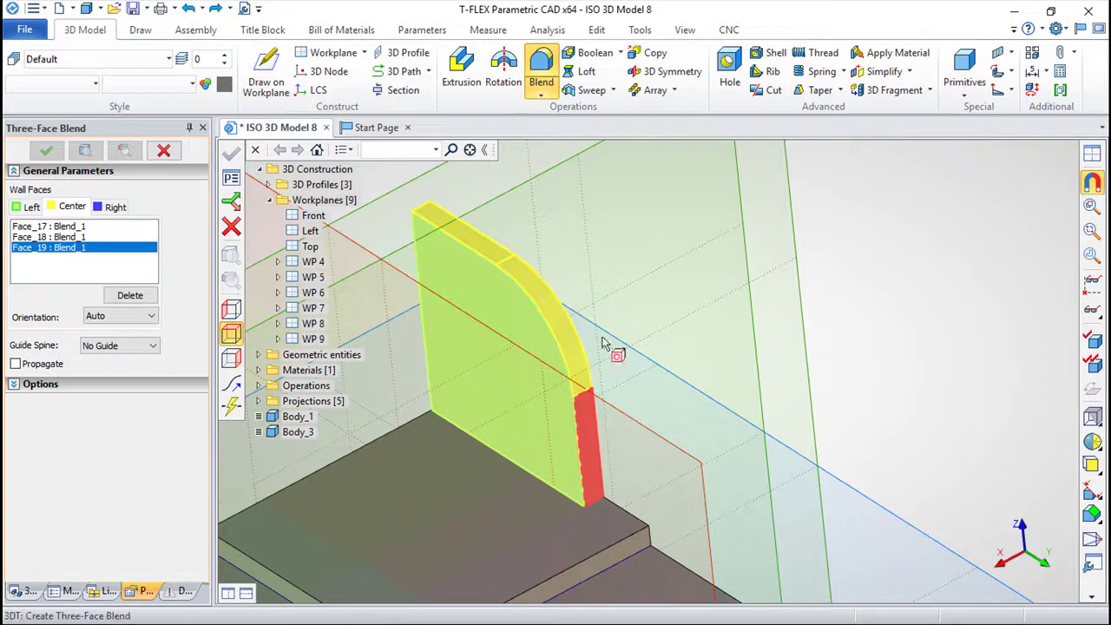
Assign the upright plate's broad back face as the right wall and create the Three-Face blend
right_drag(692, 448, 608, 452)
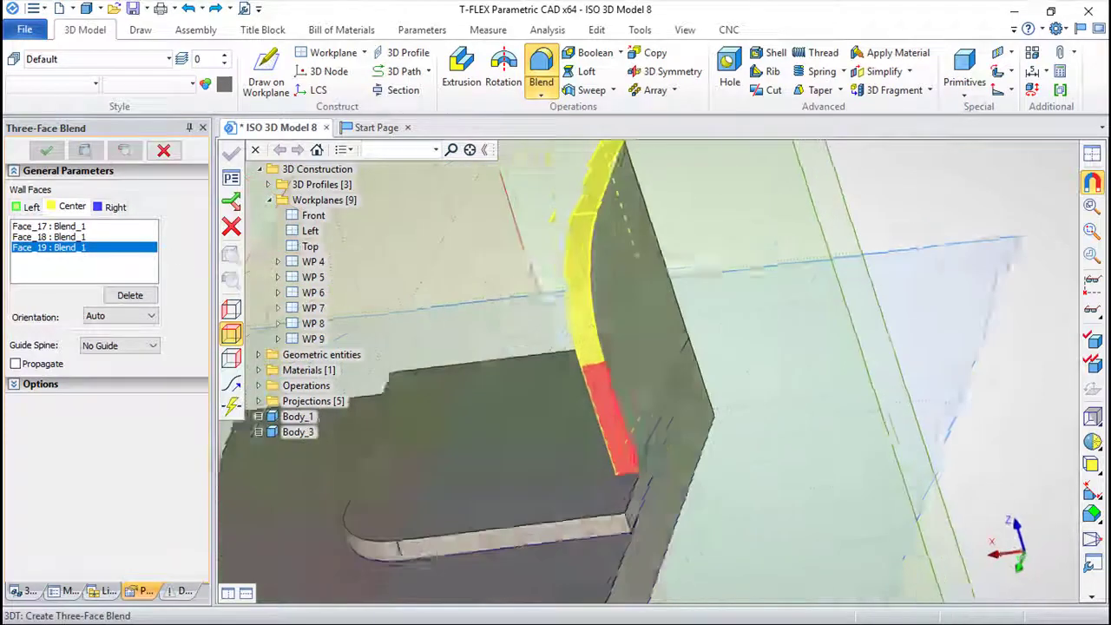
click(116, 206)
click(666, 331)
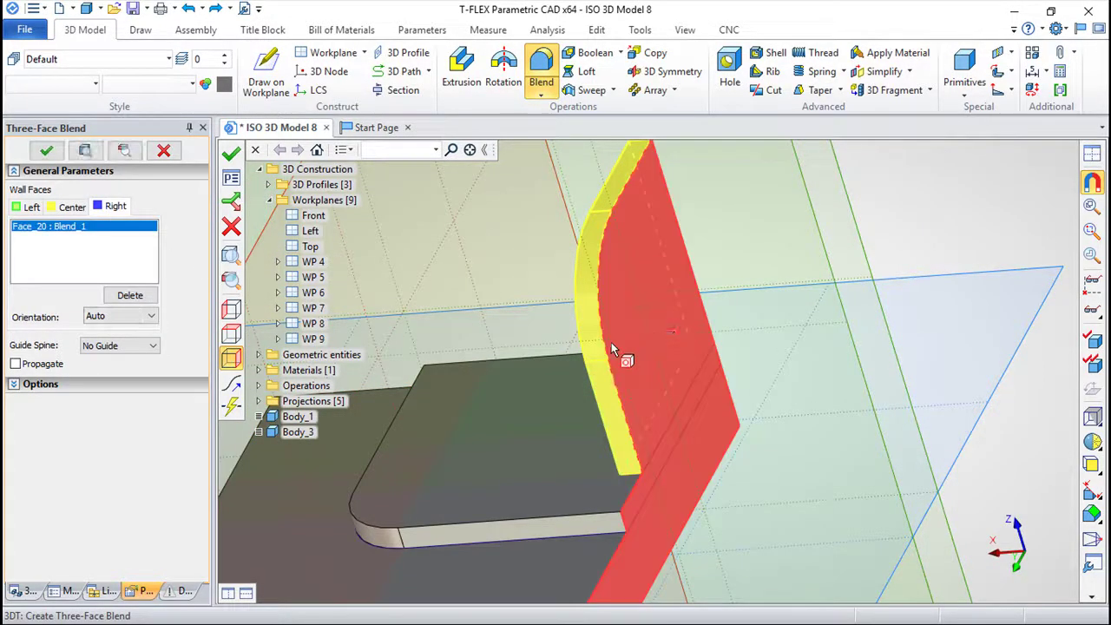
right_drag(544, 388, 650, 516)
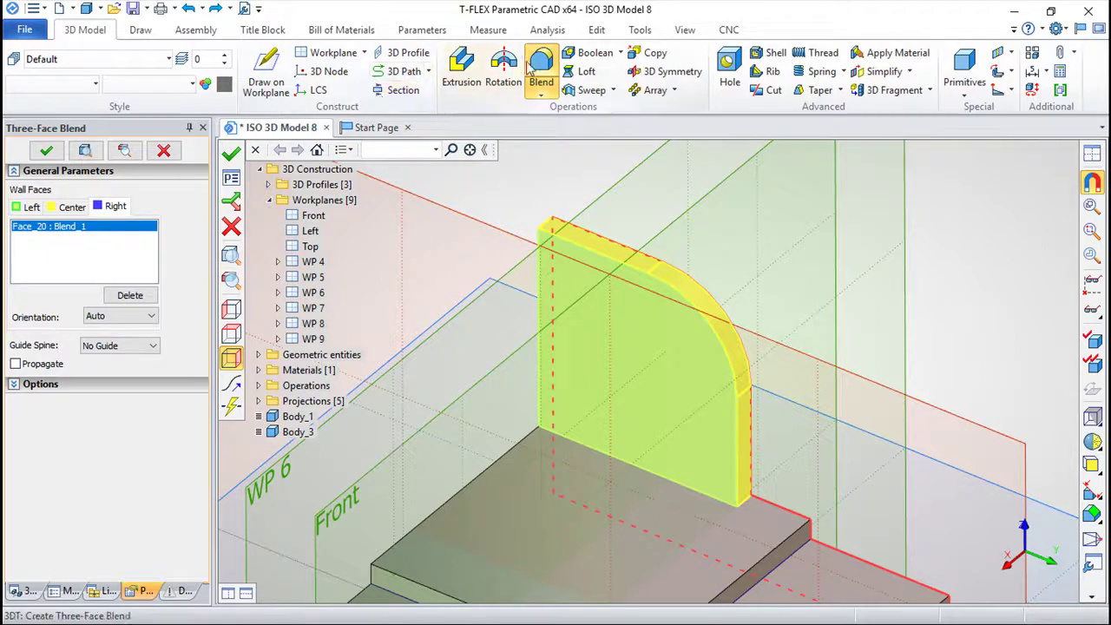
click(231, 153)
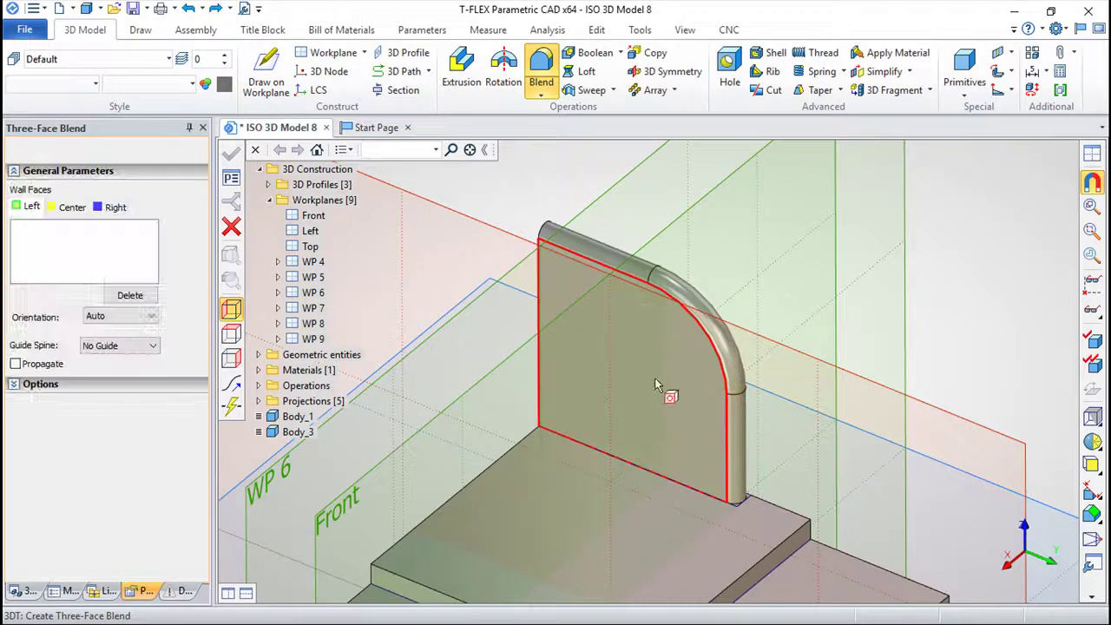
Inspect the rounded edge of the upright plate, and undo the Three-Face blend
right_drag(665, 364, 777, 405)
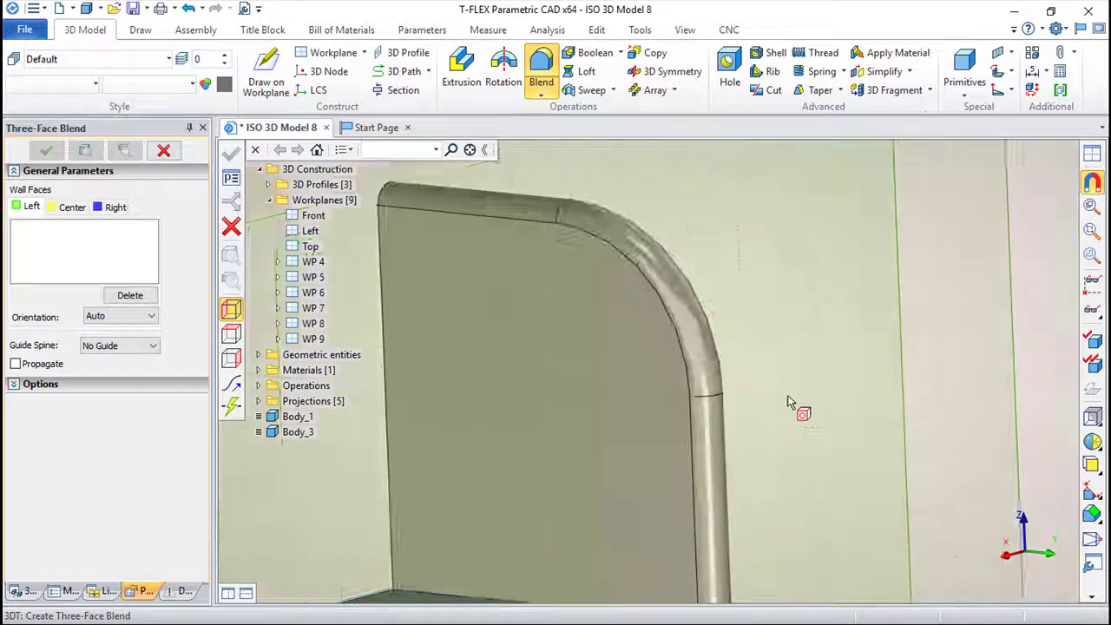
middle_drag(788, 402, 736, 460)
middle_drag(541, 315, 365, 165)
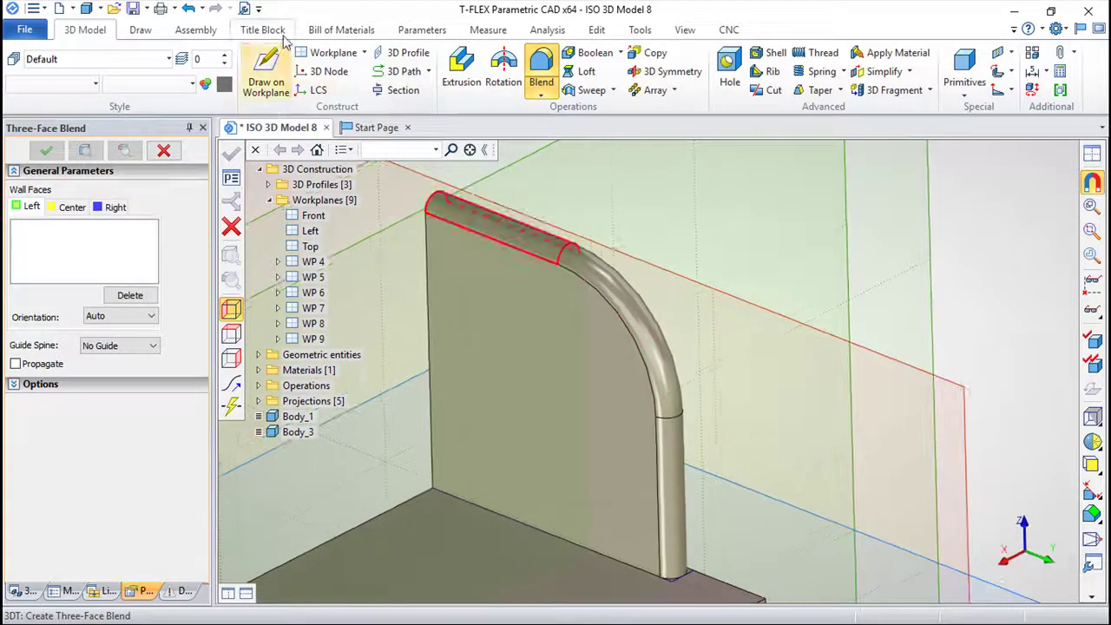
click(186, 9)
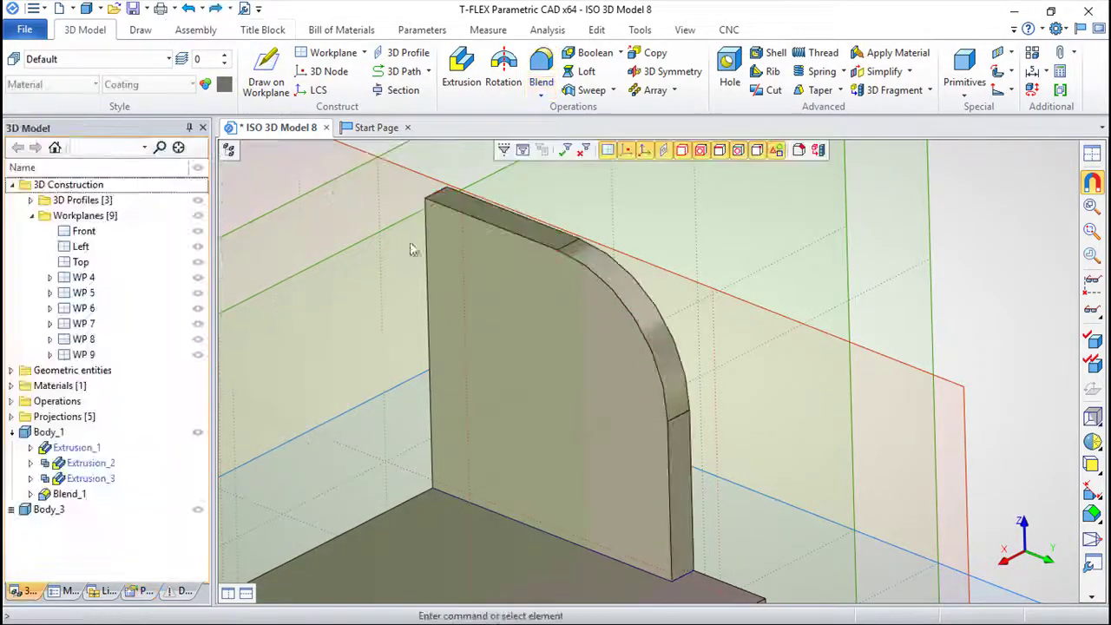
Construct a 3D path through nodes, running diagonally across the plate's front face from its upper corner vertex to the opposite lower vertex
click(383, 77)
middle_drag(549, 353, 521, 297)
middle_drag(516, 342, 426, 252)
click(426, 182)
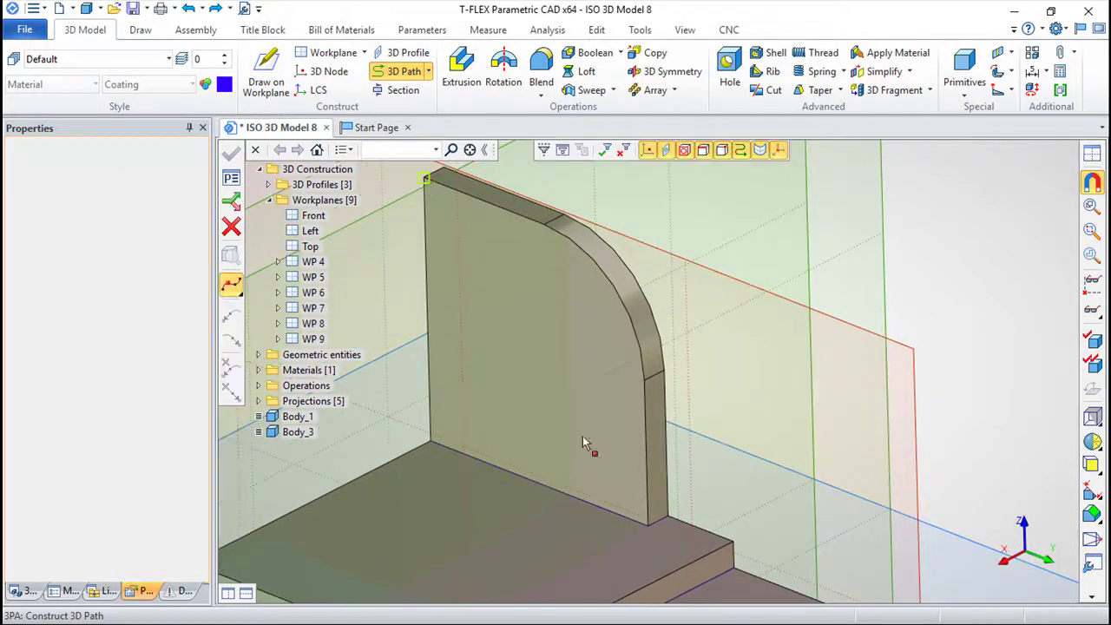
click(649, 528)
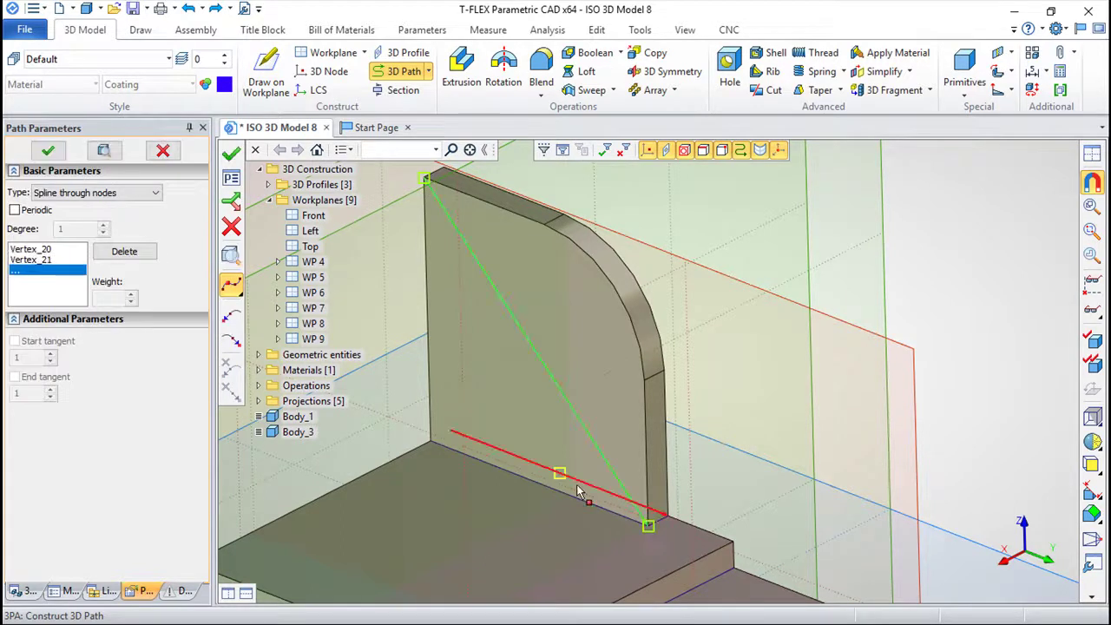
click(229, 156)
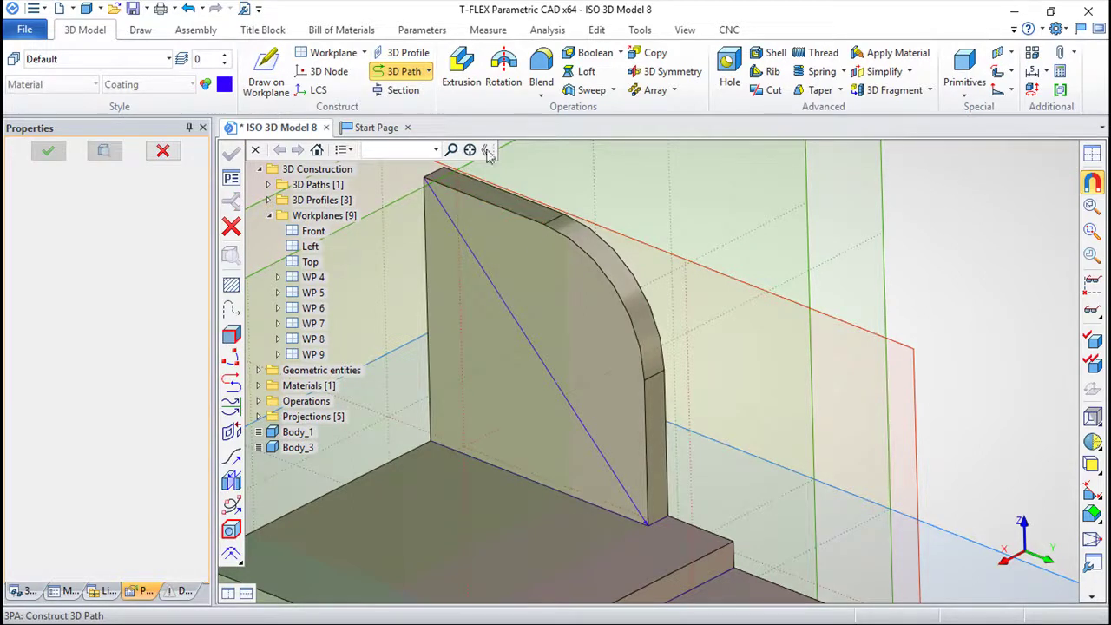
Start a Three-Face blend with the plate's front face as left wall, its narrow edge faces as center and its back face as right
click(543, 70)
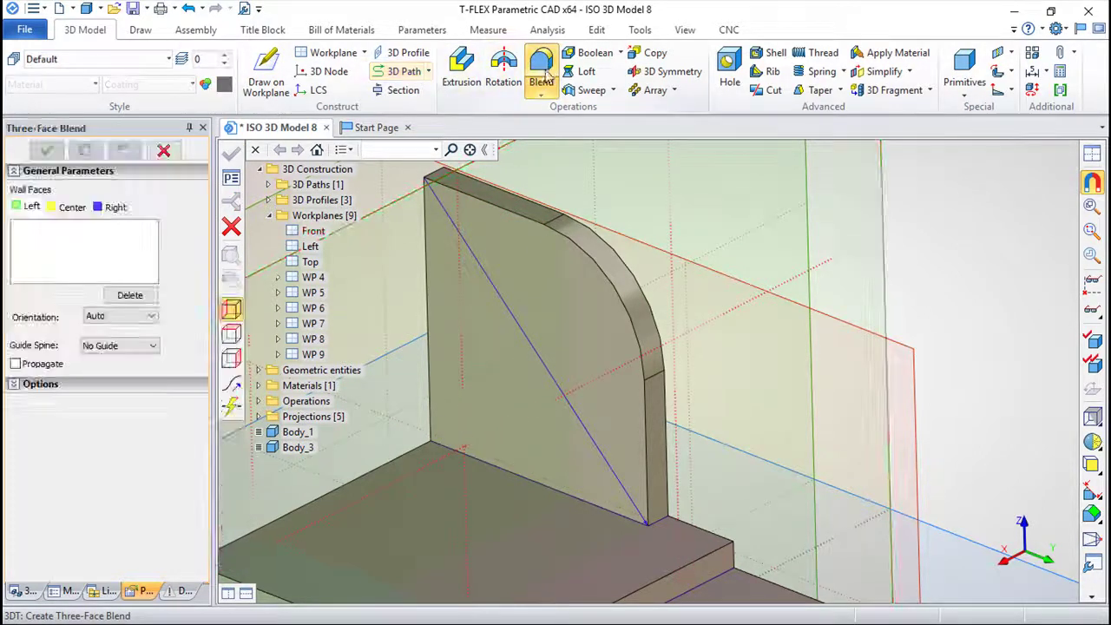
click(573, 287)
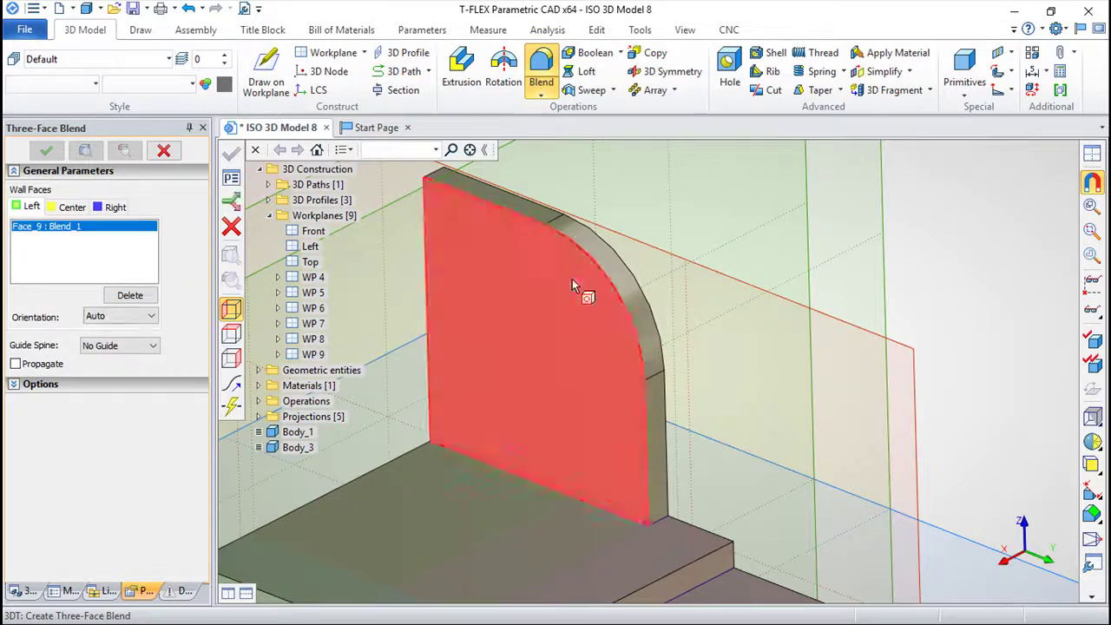
click(73, 208)
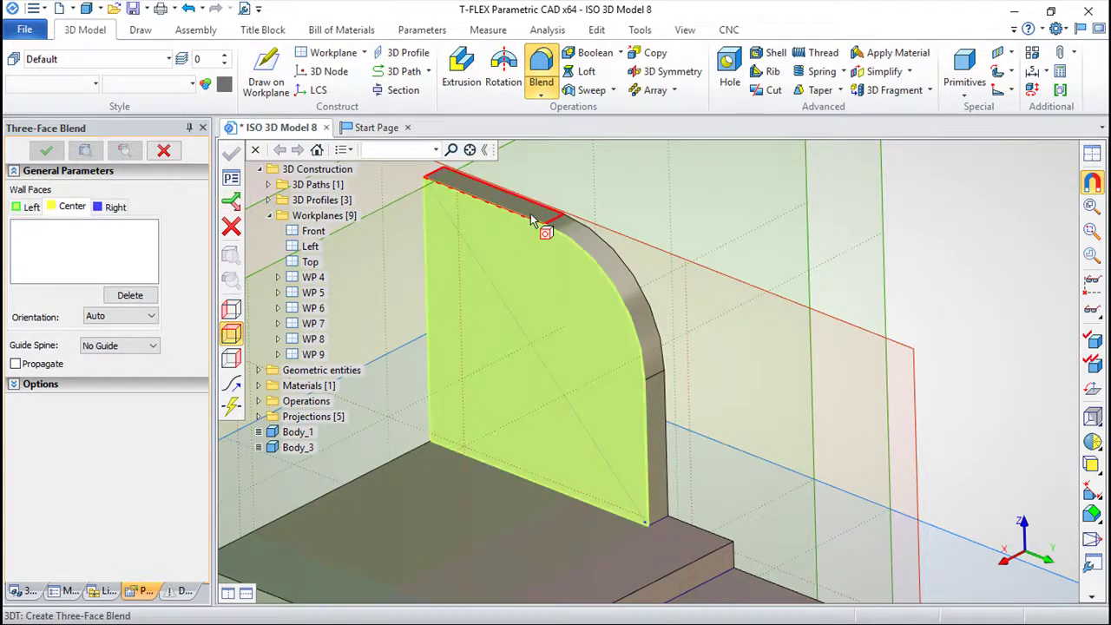
click(533, 221)
click(664, 421)
click(668, 426)
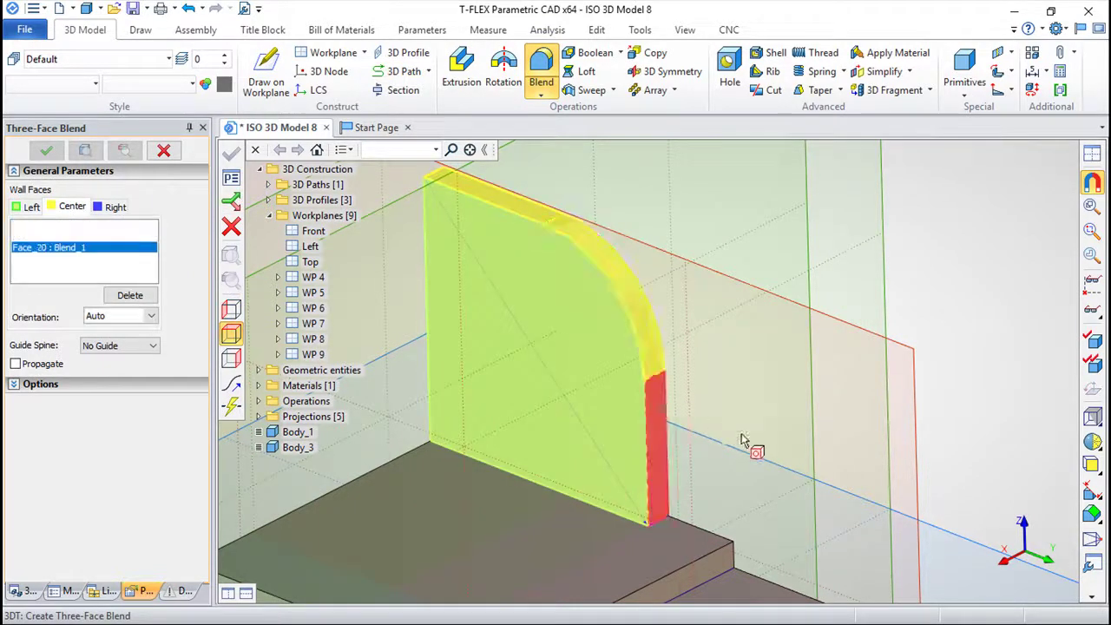
click(112, 208)
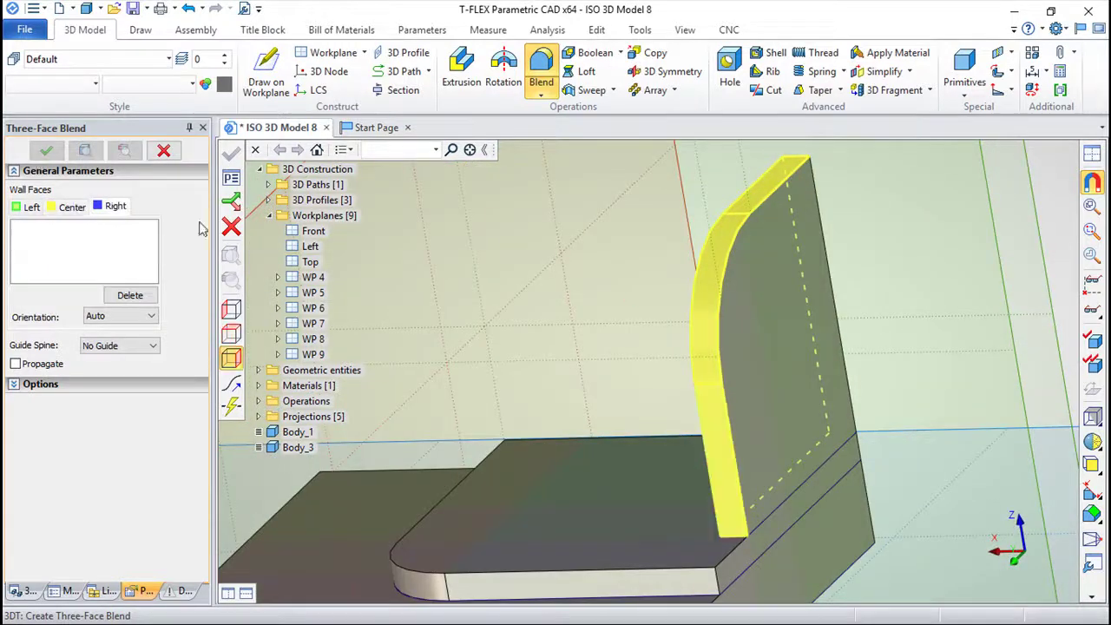
click(768, 330)
Pick the diagonal 3D path as the guide spine and create the Three-Face blend
right_drag(512, 404, 422, 402)
click(234, 385)
right_drag(623, 570, 764, 373)
click(779, 359)
right_drag(699, 390, 509, 439)
click(231, 152)
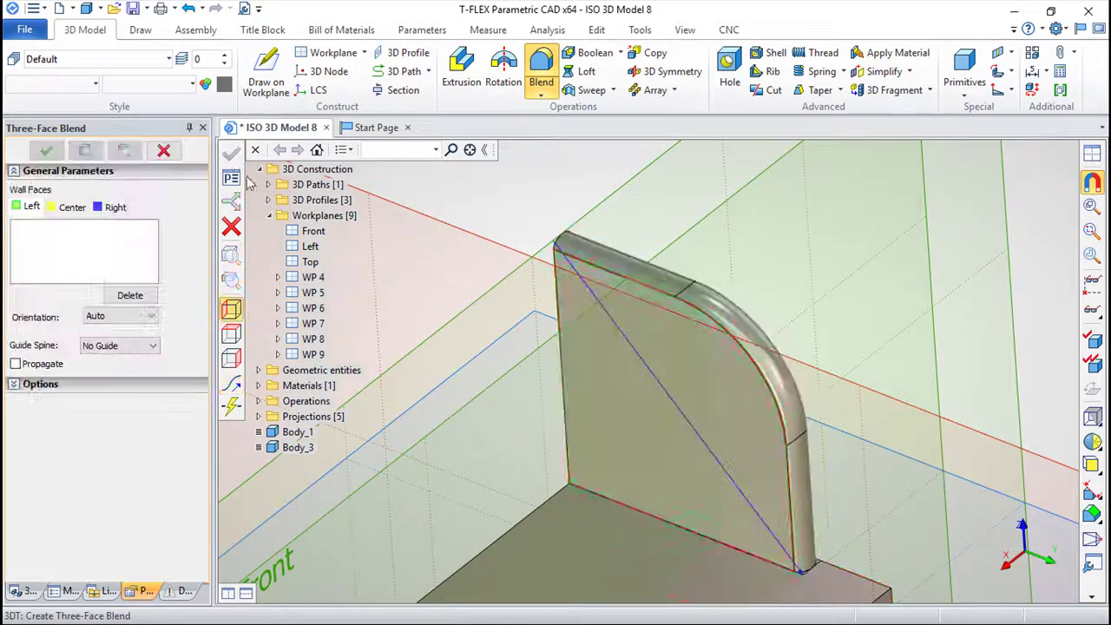
Examine the shape of the guided blend along the plate's top, rounded corner and side from several angles
right_drag(660, 408, 640, 243)
scroll(703, 344, up, 3)
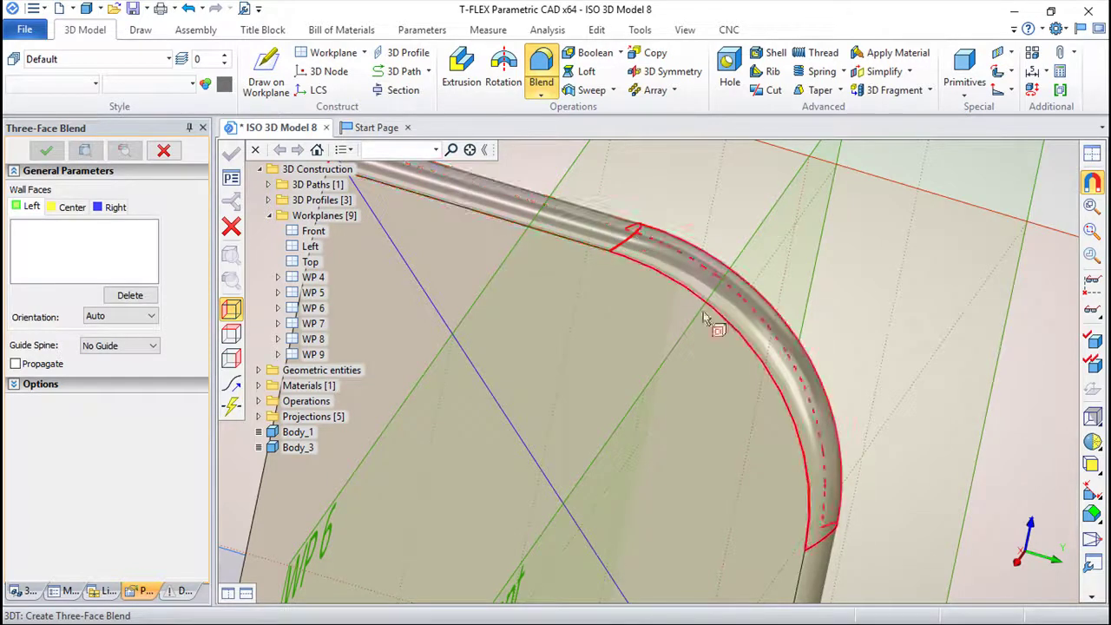
right_drag(683, 485, 486, 388)
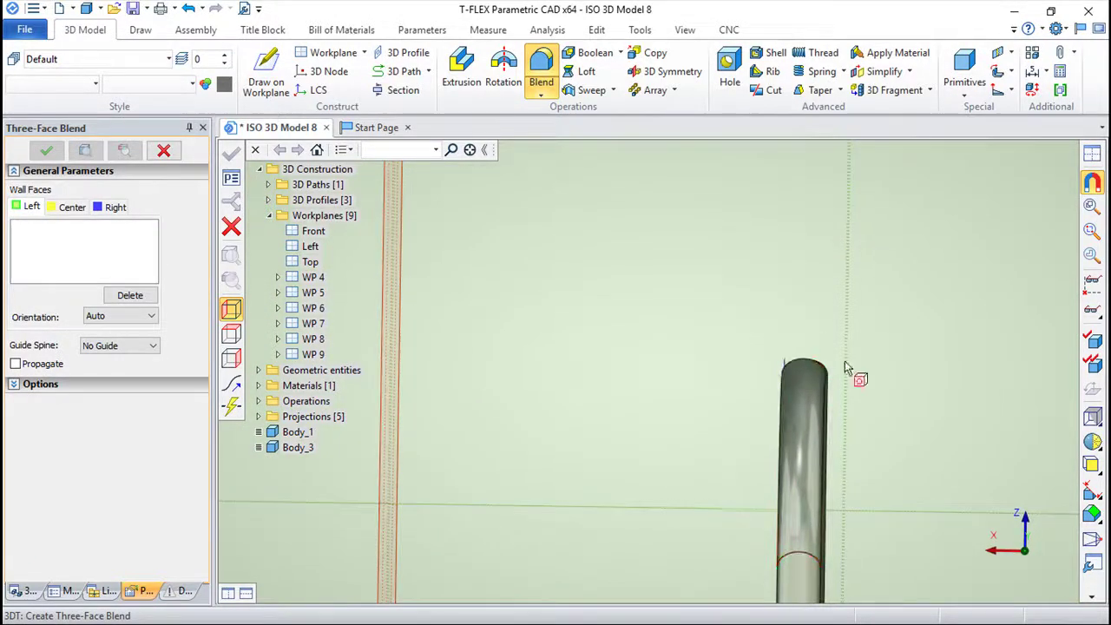
right_drag(705, 428, 509, 444)
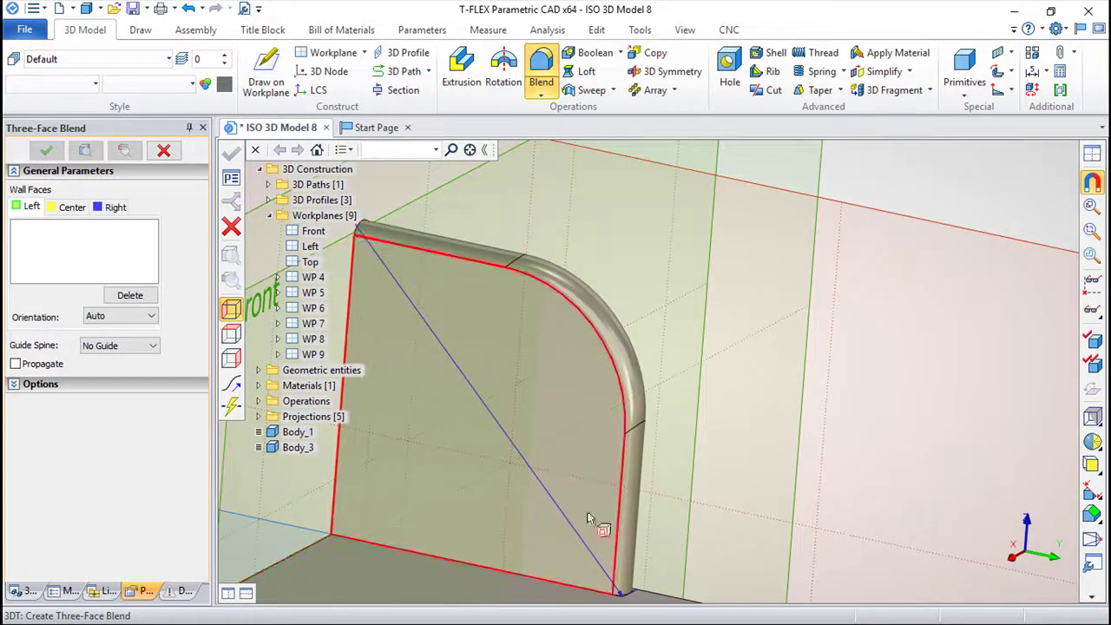
right_drag(625, 483, 694, 442)
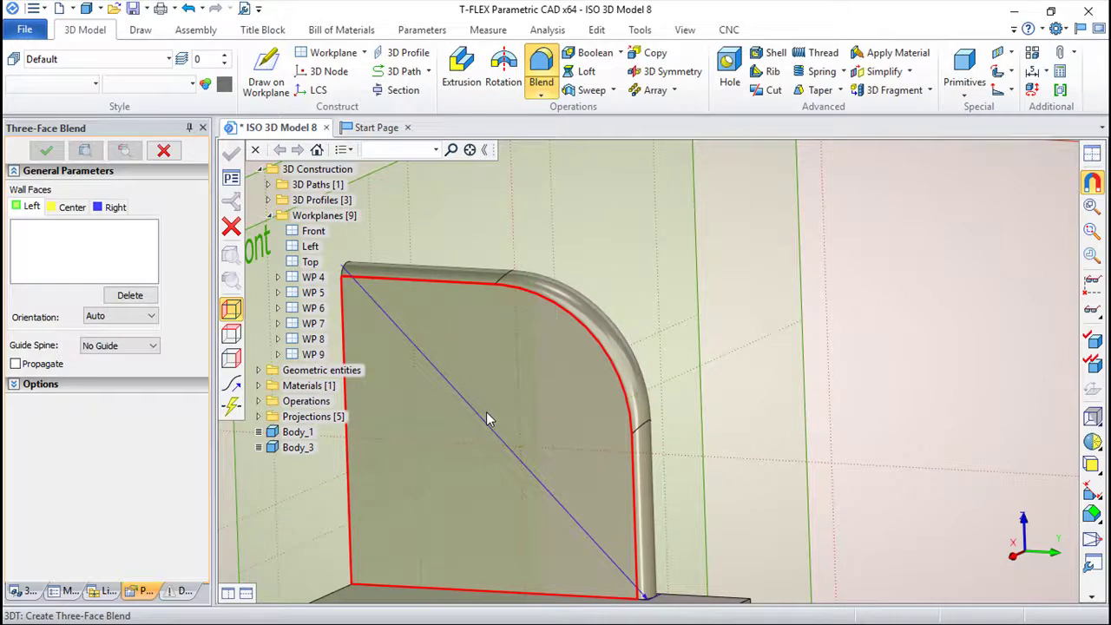
scroll(550, 427, down, 2)
right_drag(513, 409, 560, 352)
Undo the guided Three-Face blend and bring the whole part back into view
click(188, 8)
right_drag(341, 198, 489, 503)
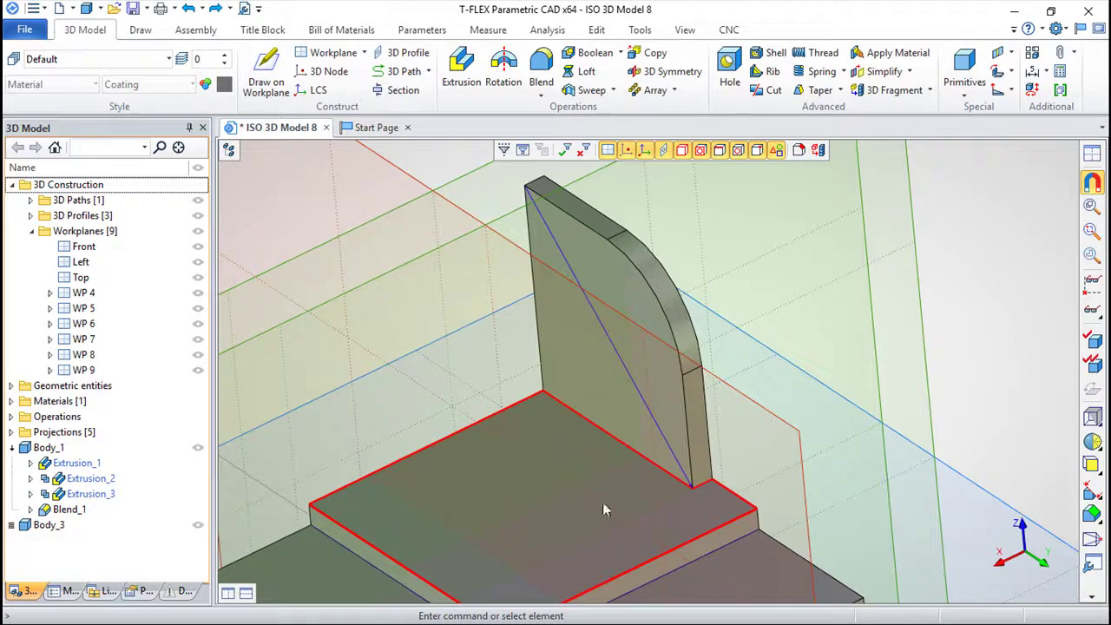
right_drag(593, 389, 756, 280)
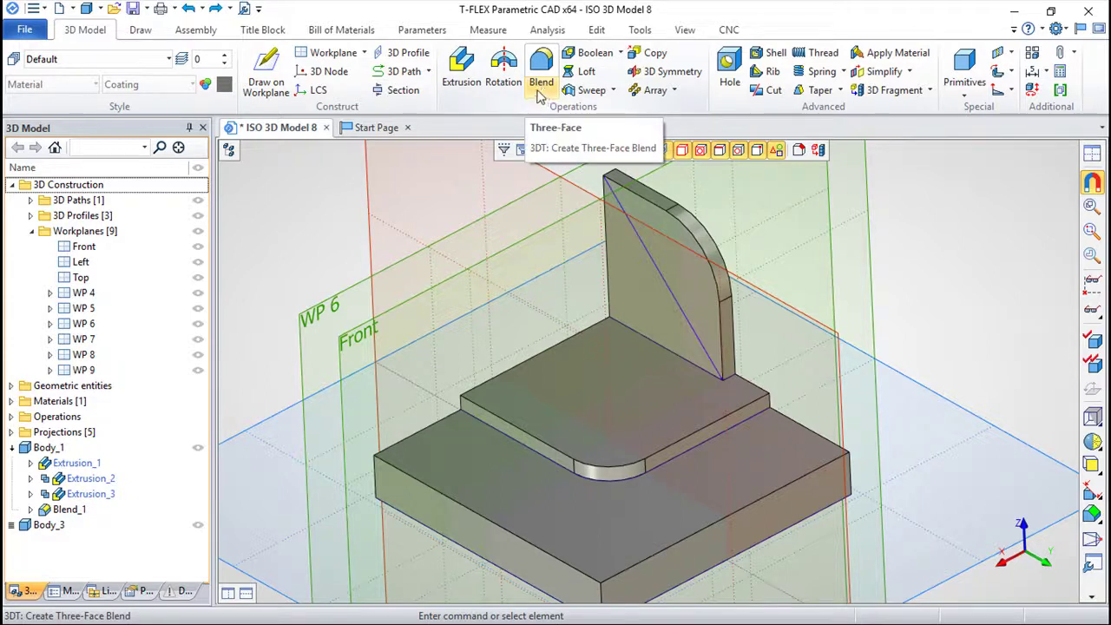
click(539, 95)
click(934, 206)
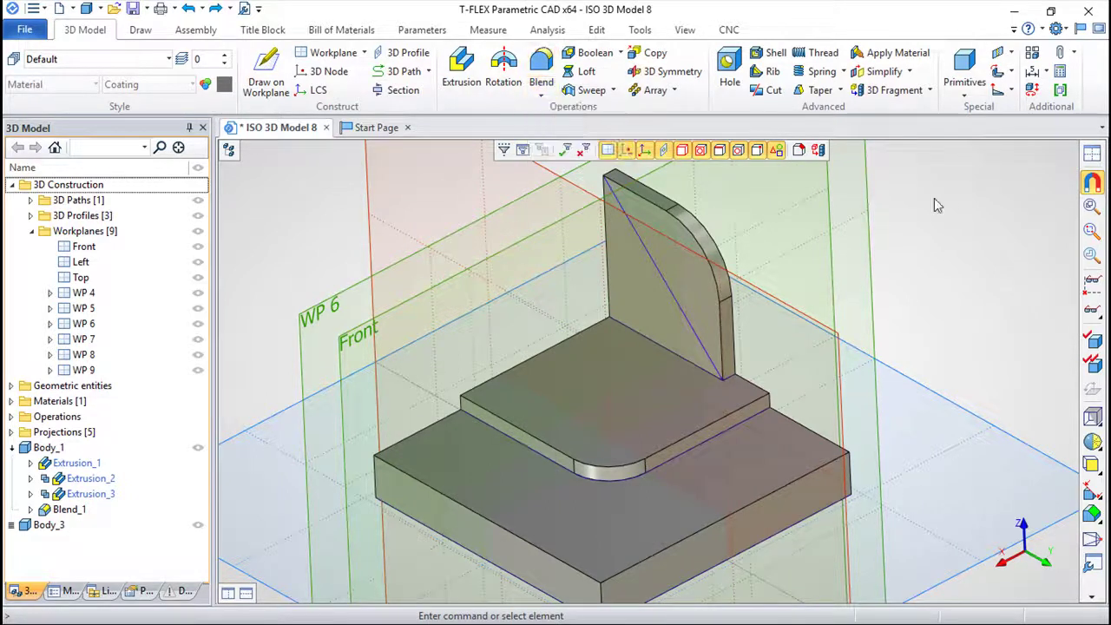